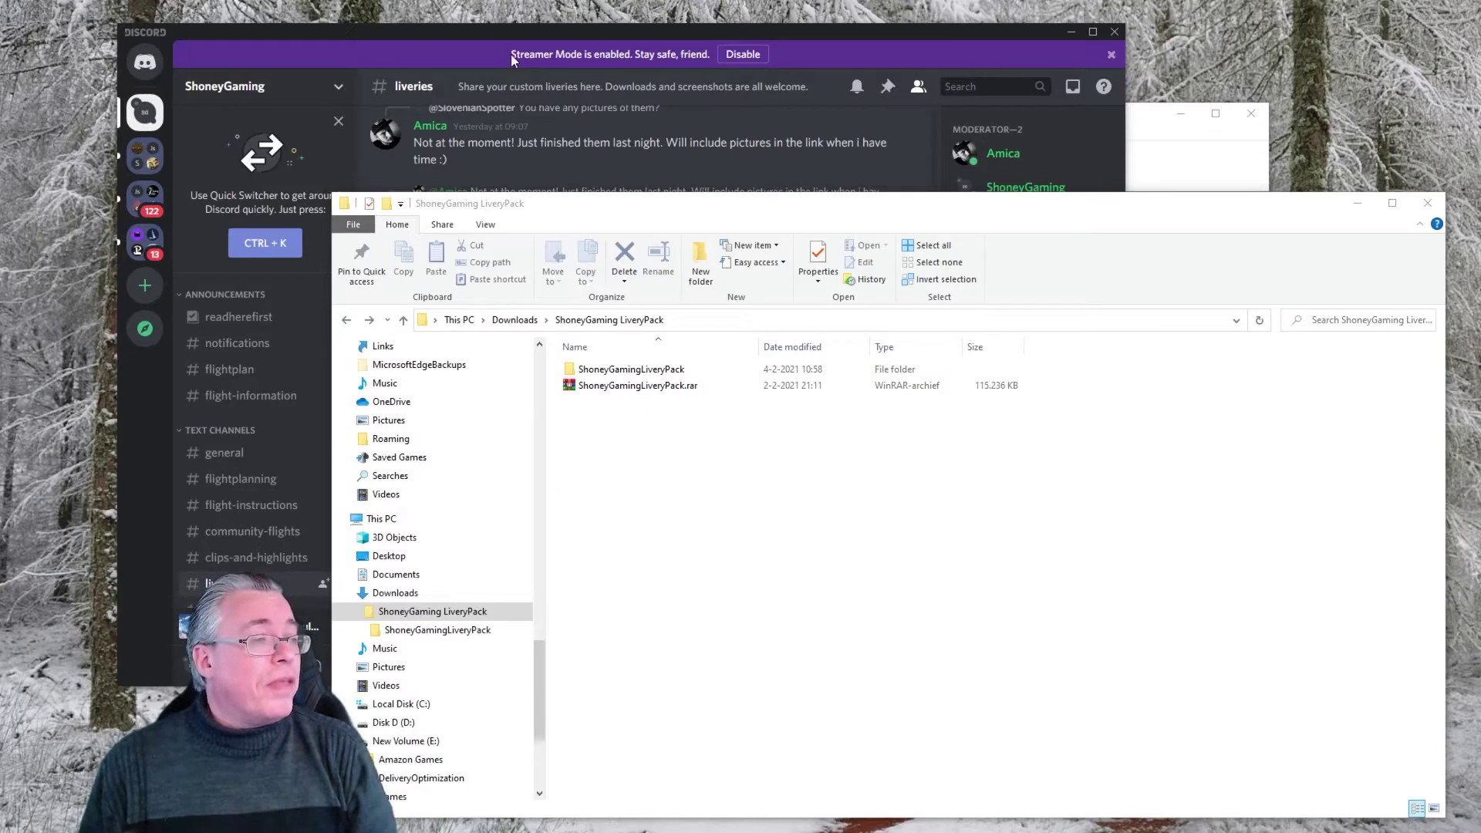
# Read the pinned ShoneyGaming Livery Pack post in Discord's liveries channel, then close Discord.
pyautogui.click(484, 33)
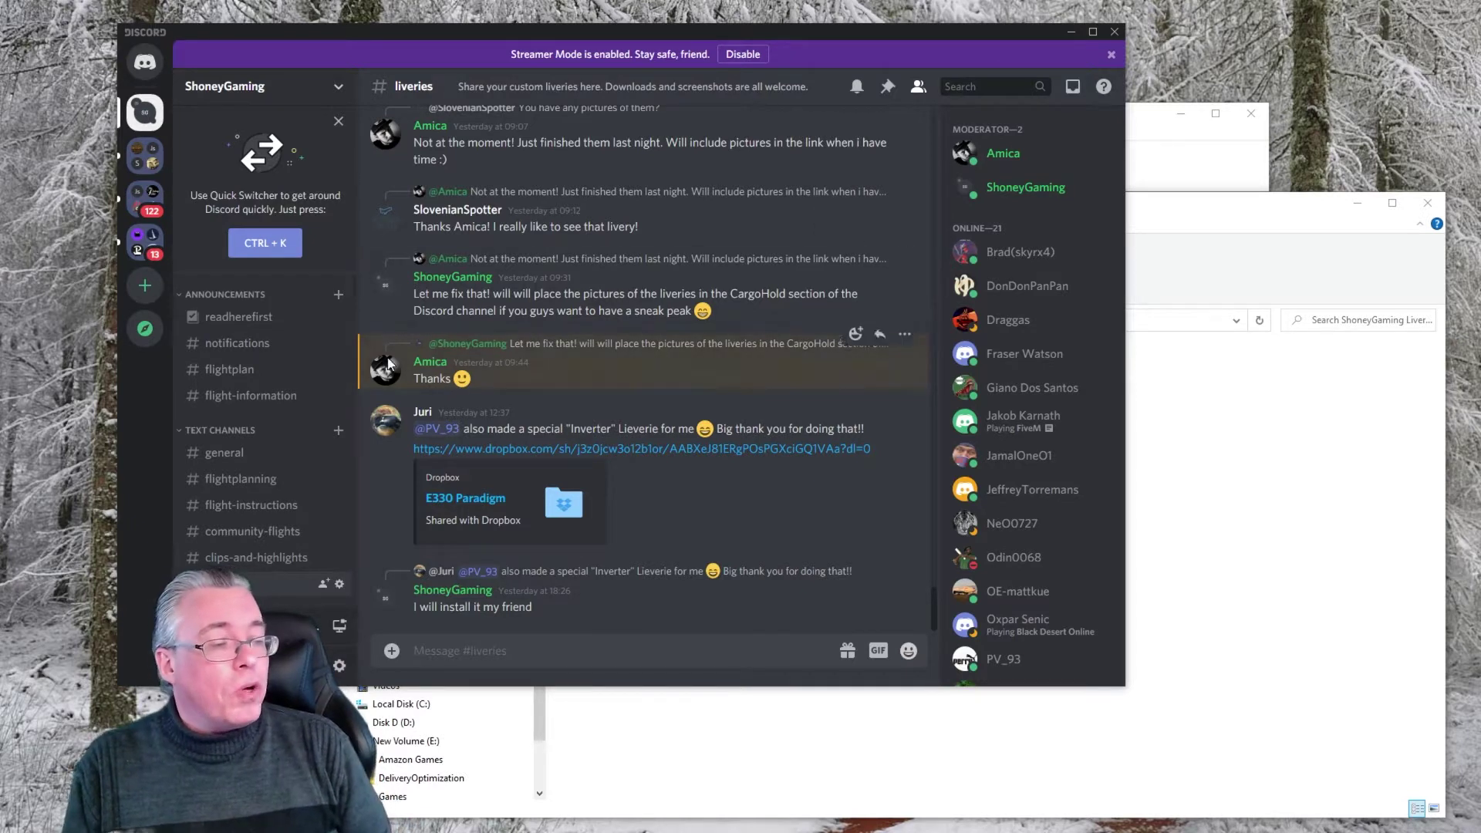
pyautogui.scroll(-4, 257, 460)
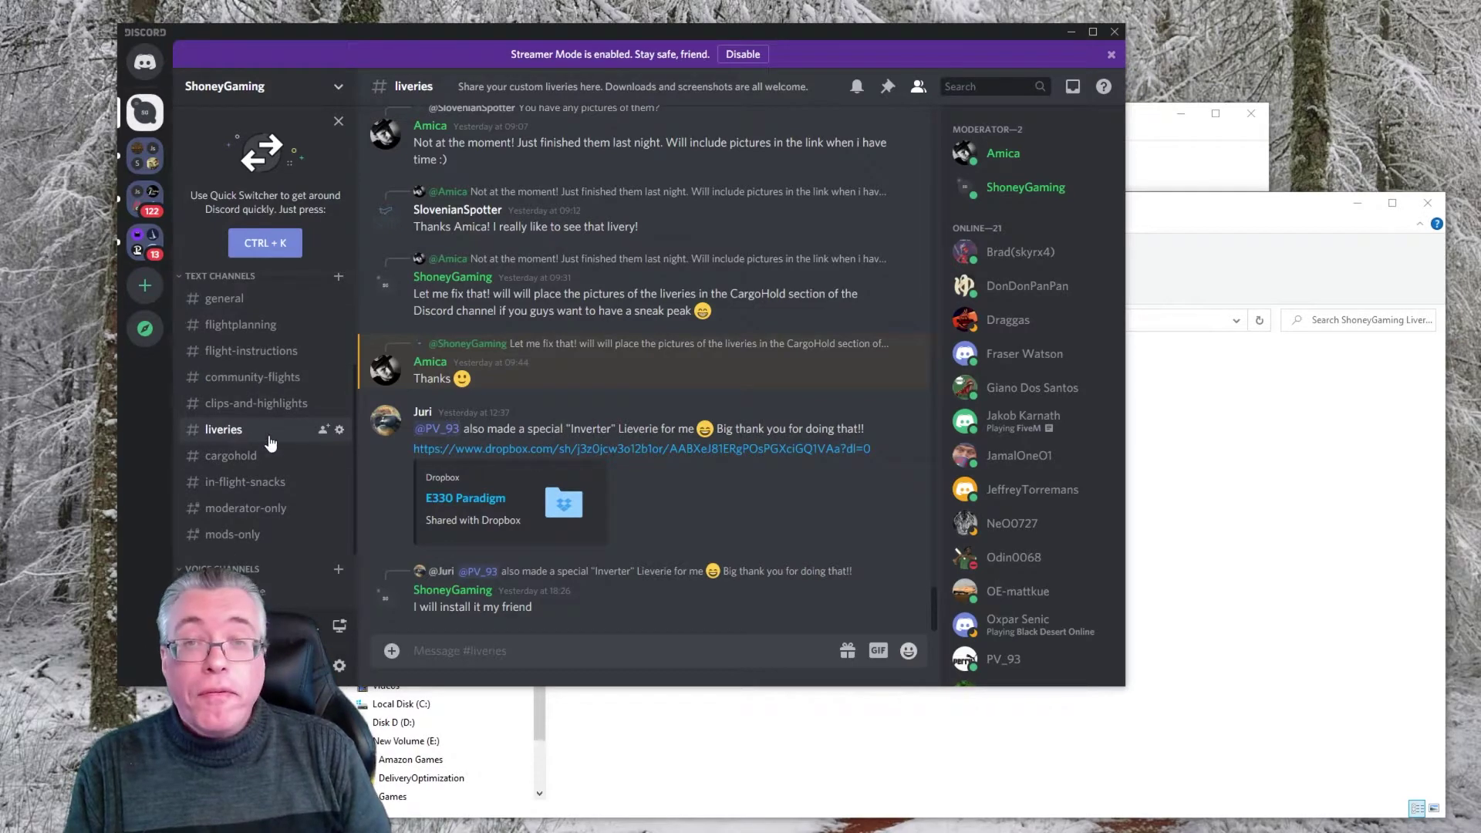
pyautogui.scroll(3, 810, 339)
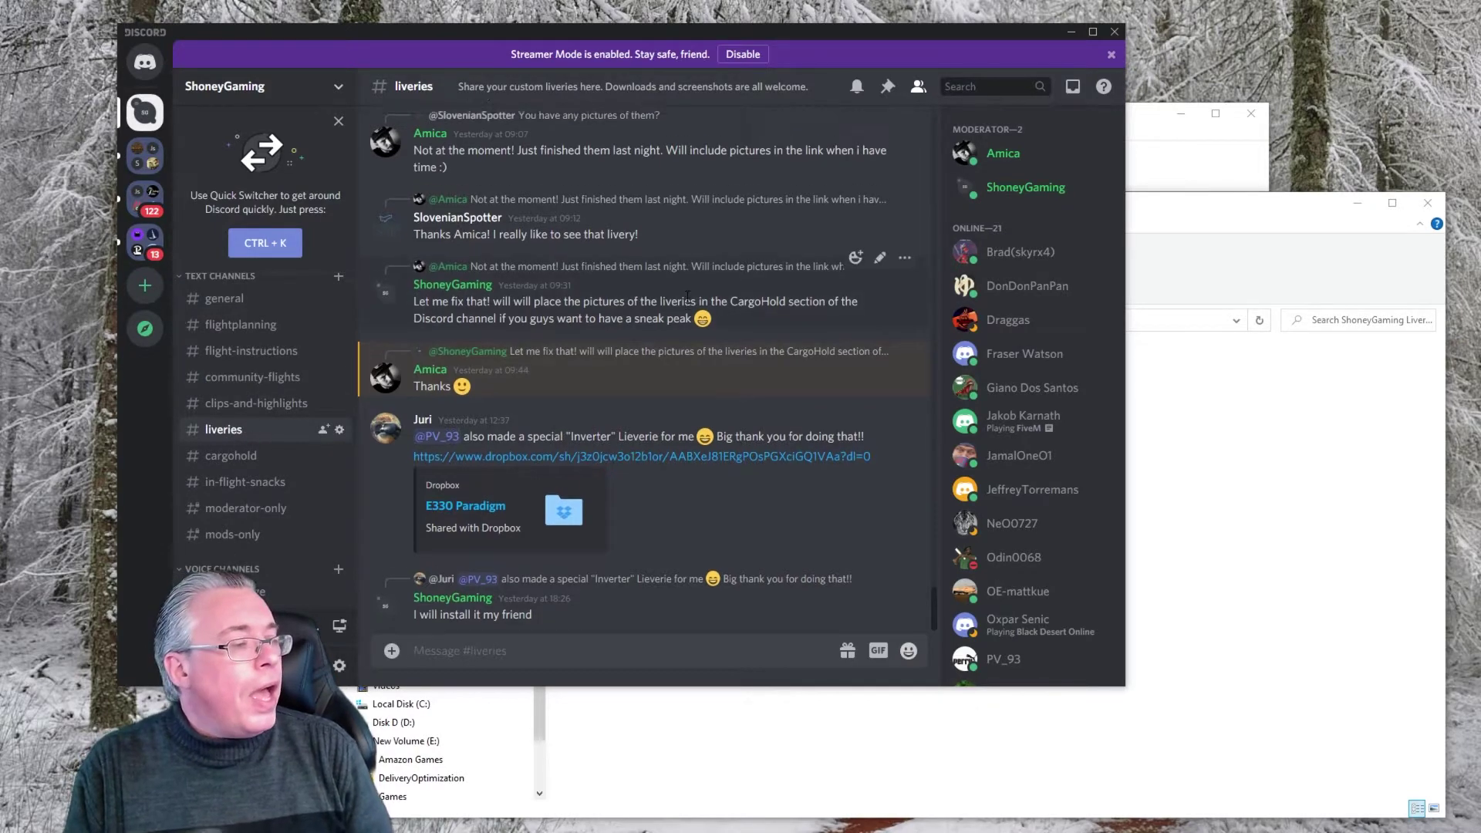
pyautogui.click(882, 94)
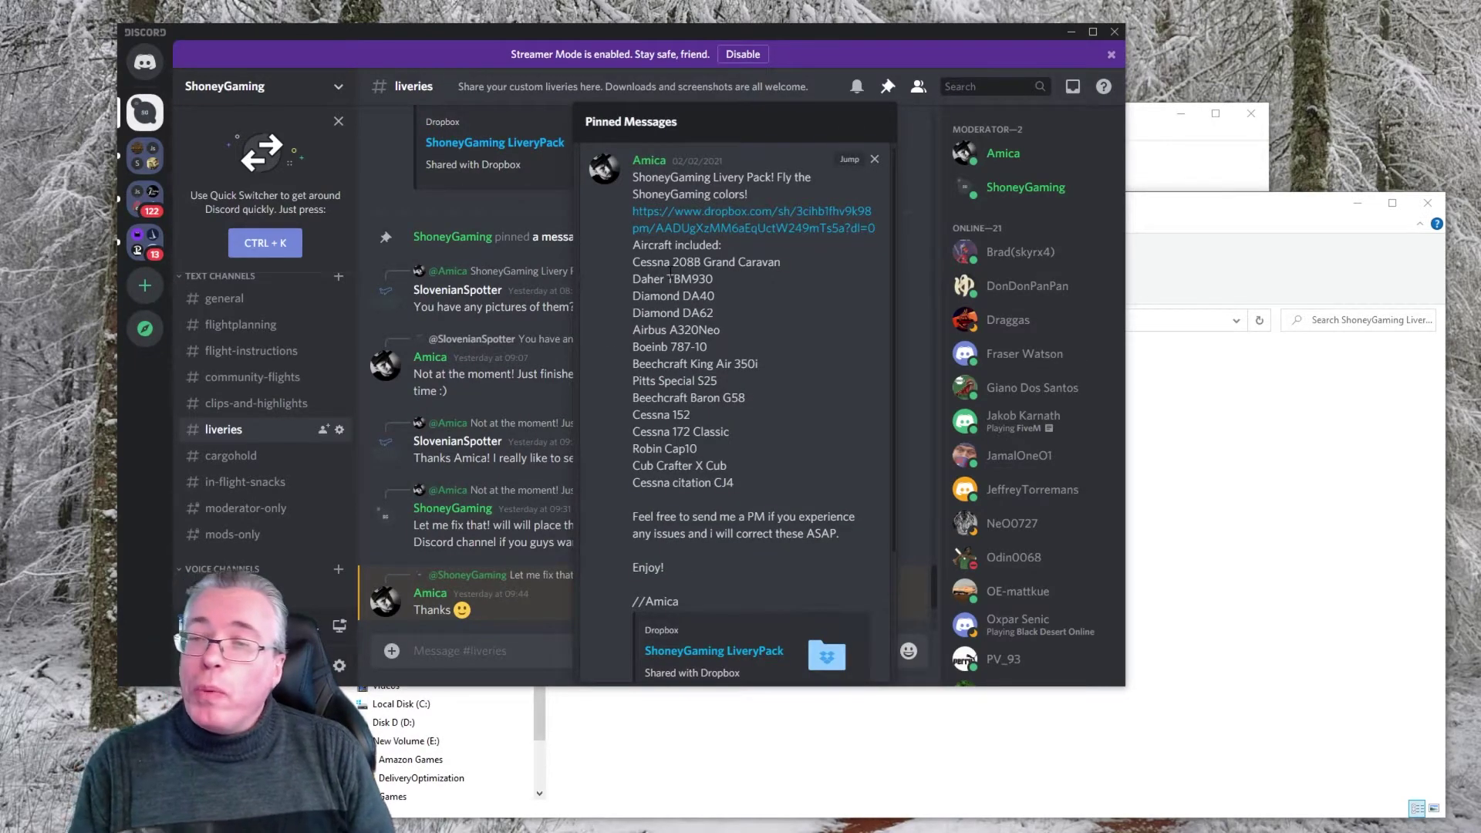
pyautogui.click(1115, 32)
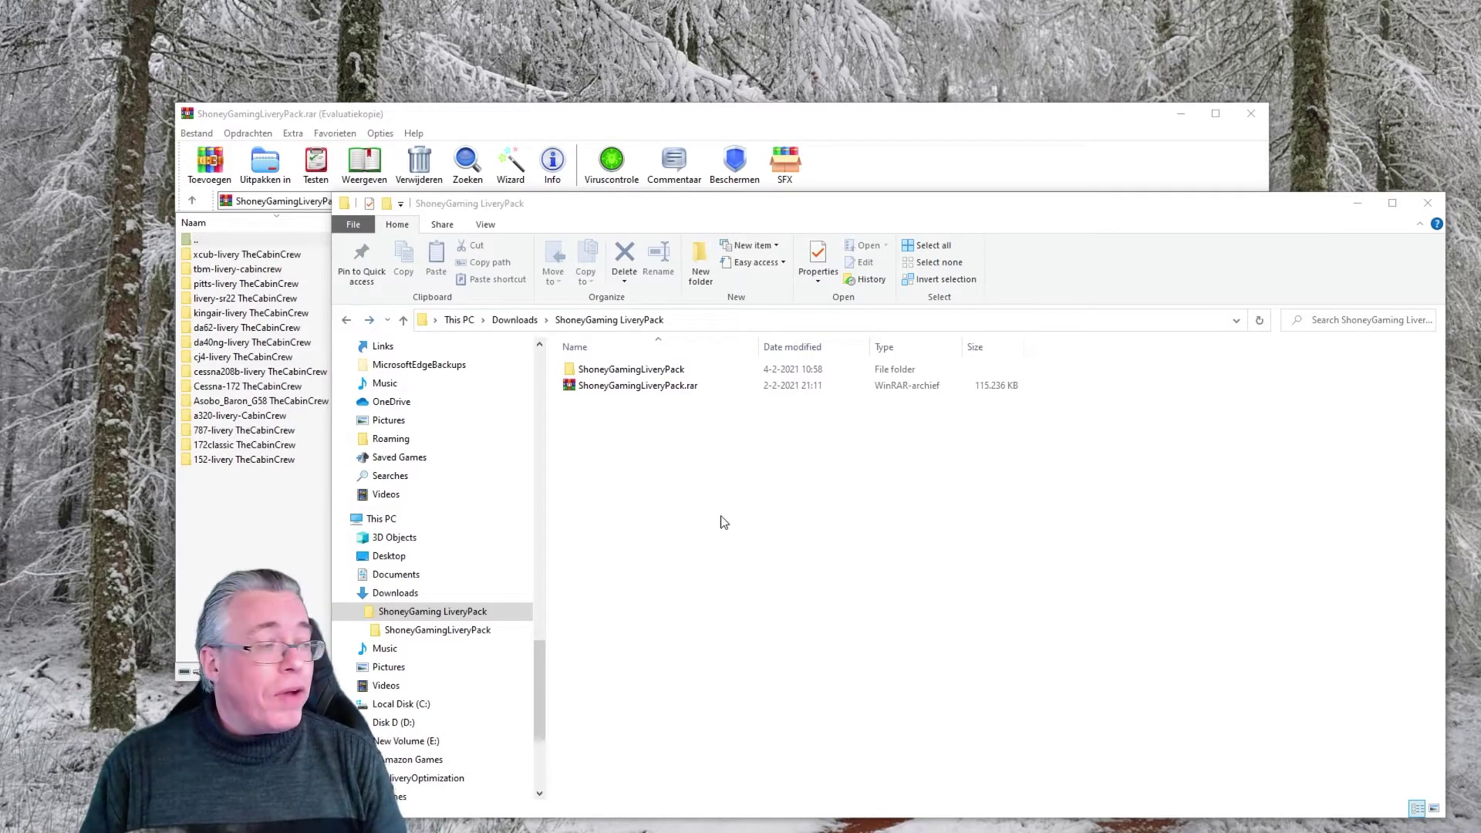
# View ShoneyGamingLiveryPack.rar's 15 livery folders in WinRAR, then select the extracted folder in Explorer.
pyautogui.click(607, 387)
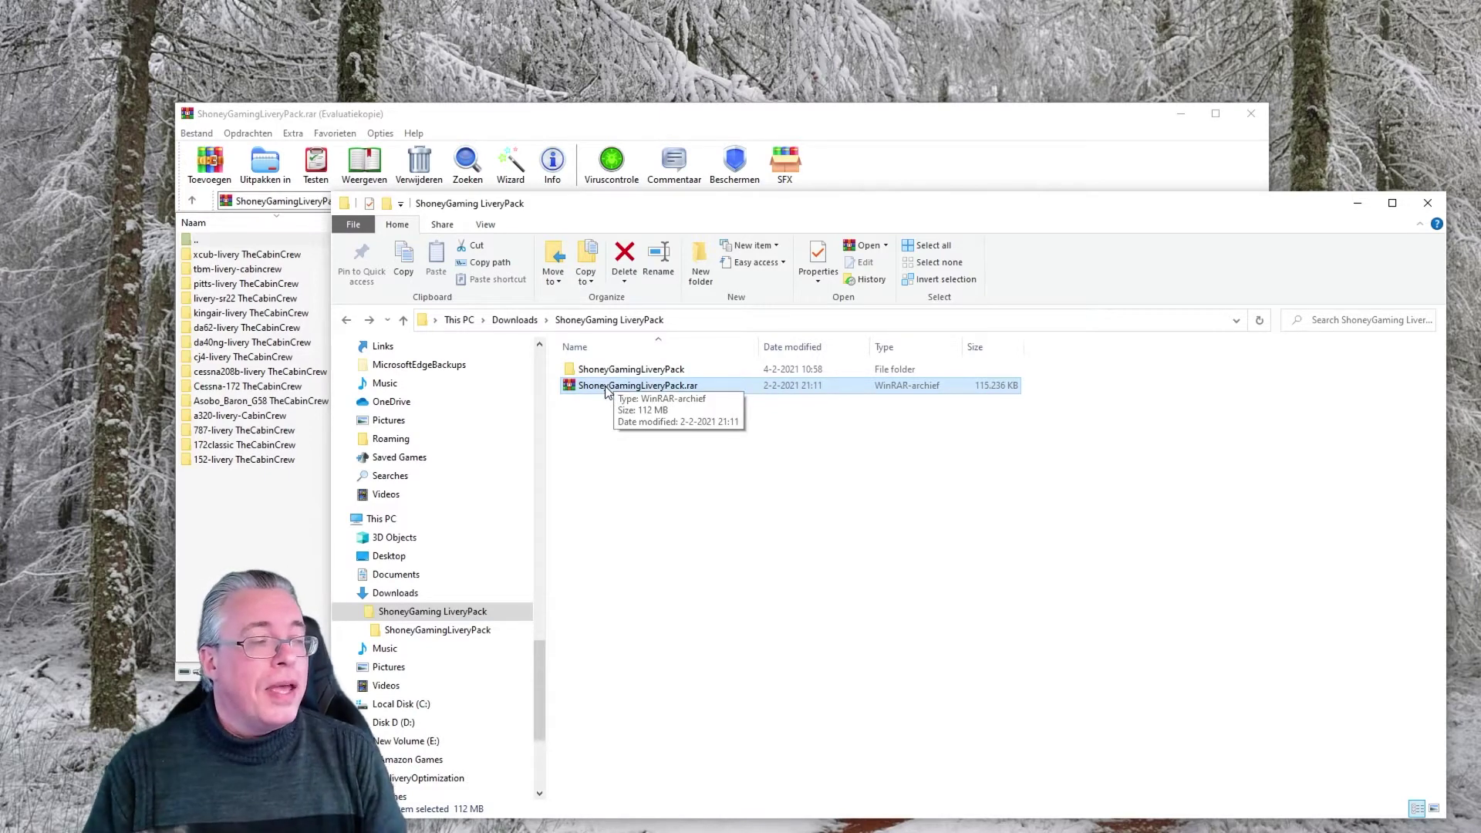
pyautogui.doubleClick(606, 386)
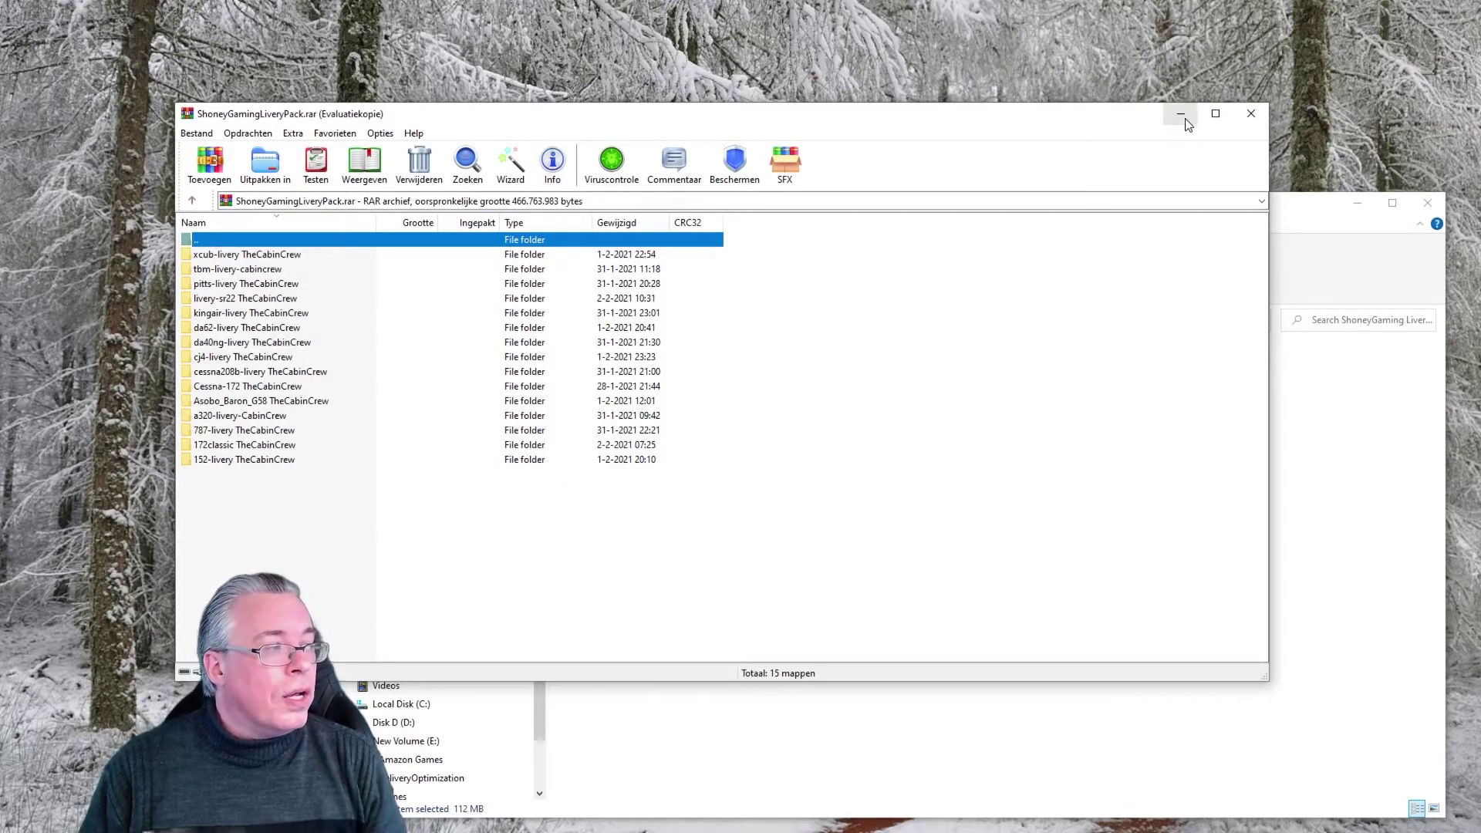
pyautogui.click(1366, 282)
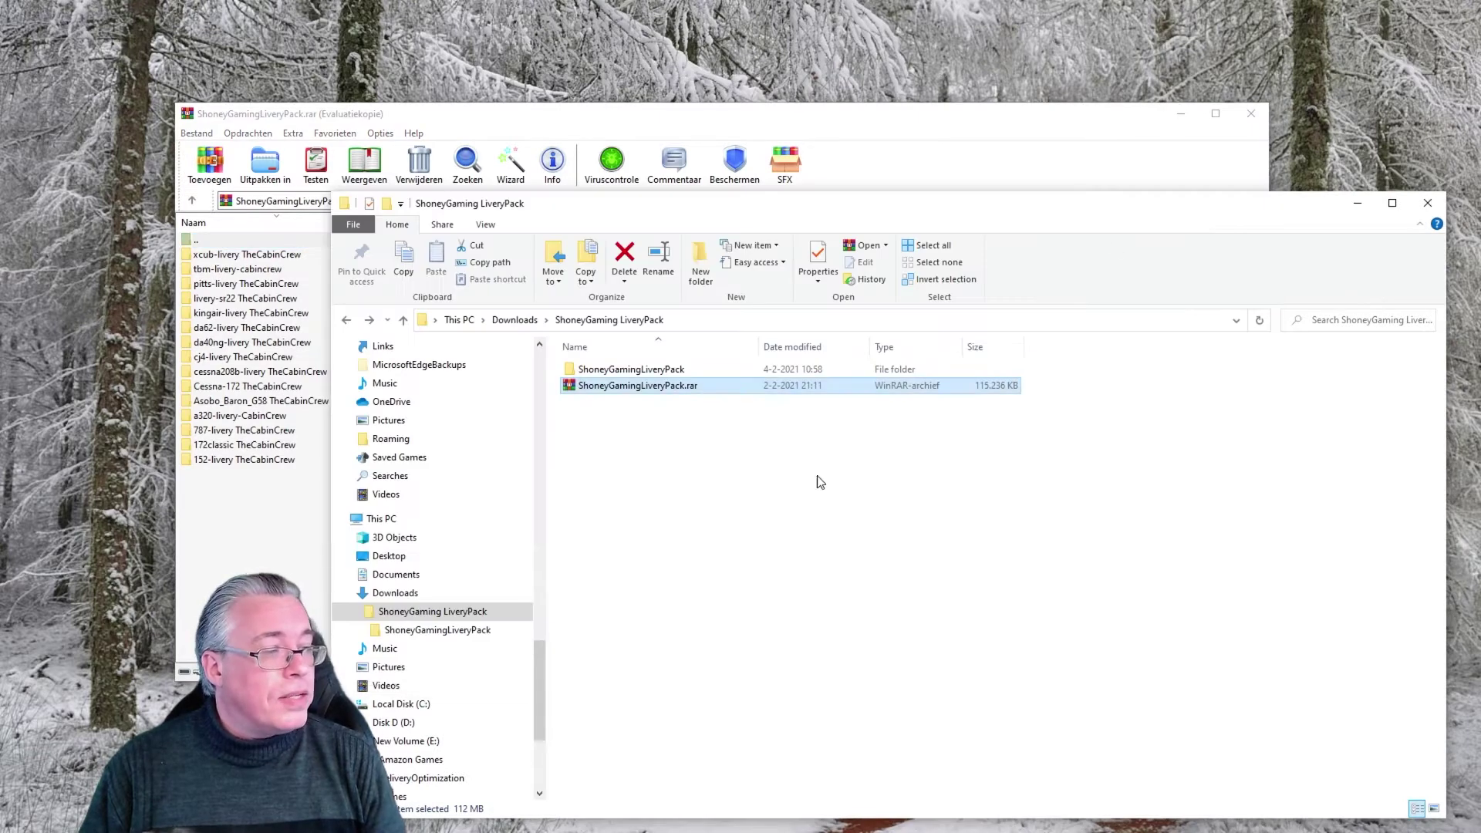
pyautogui.click(625, 371)
# Open the extracted ShoneyGamingLiveryPack folder and inspect the 152-livery TheCabinCrew folder.
pyautogui.doubleClick(624, 372)
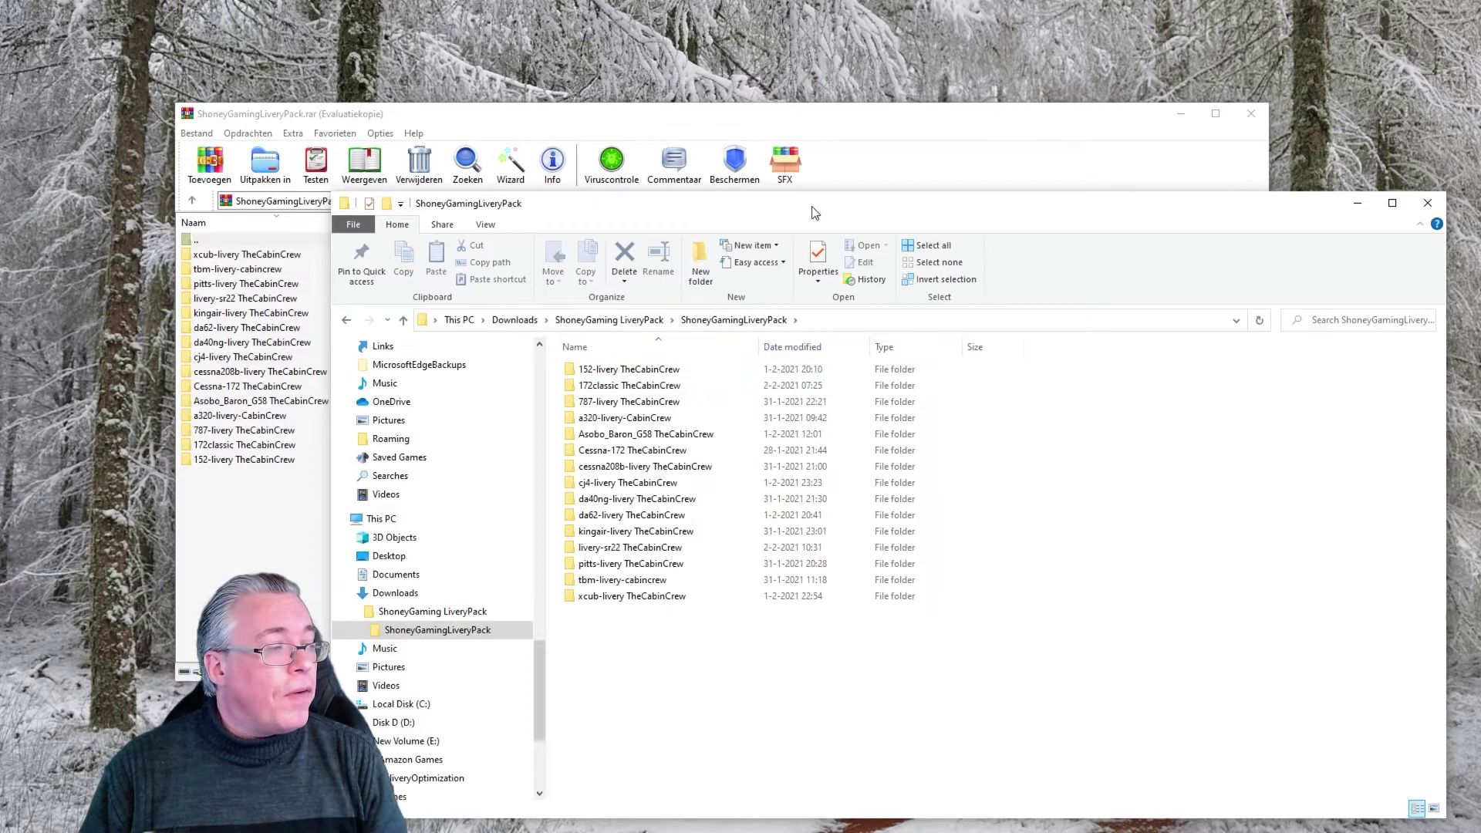
pyautogui.moveTo(812, 208); pyautogui.dragTo(617, 83)
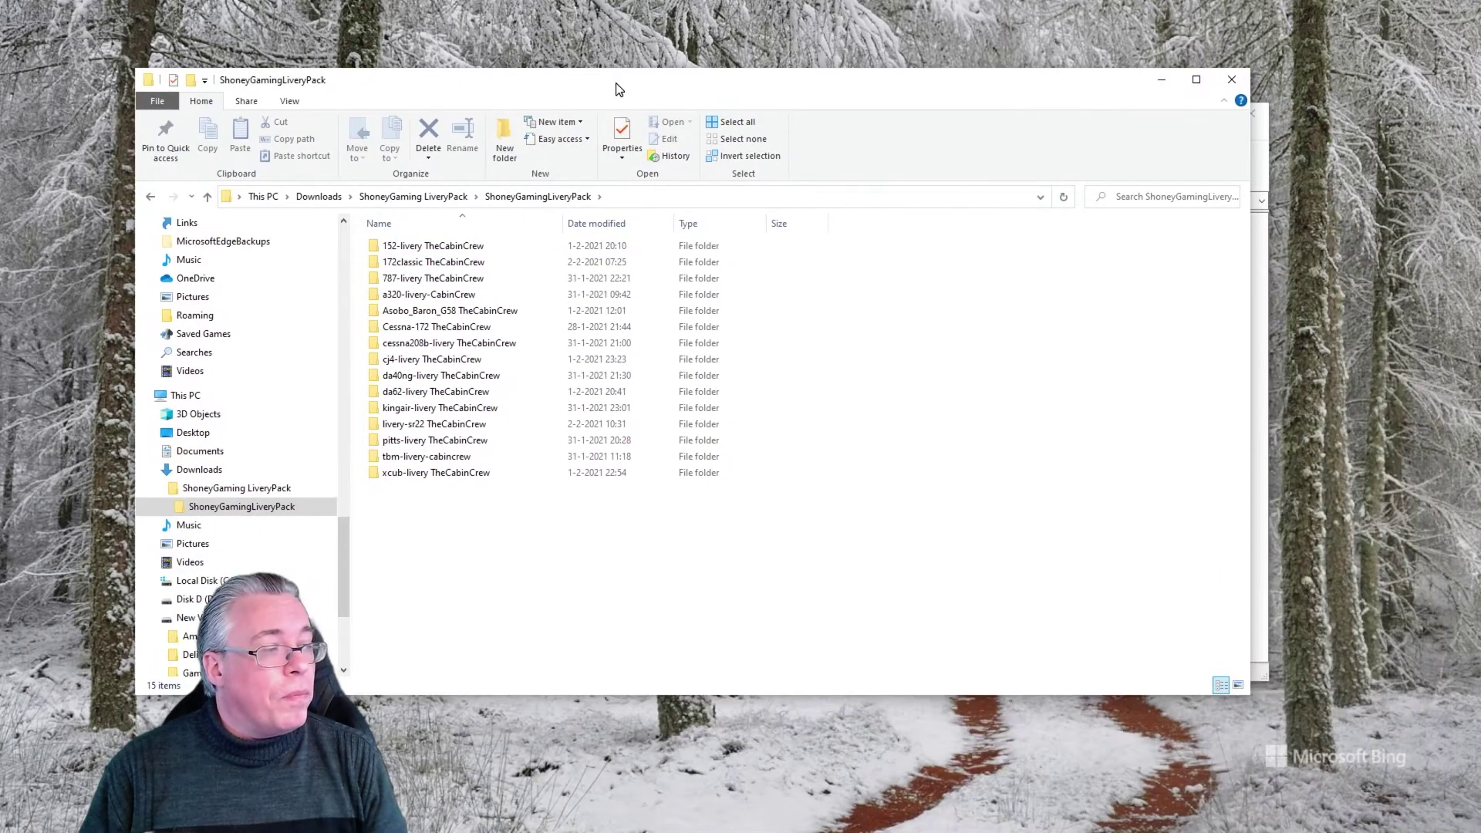
pyautogui.doubleClick(429, 246)
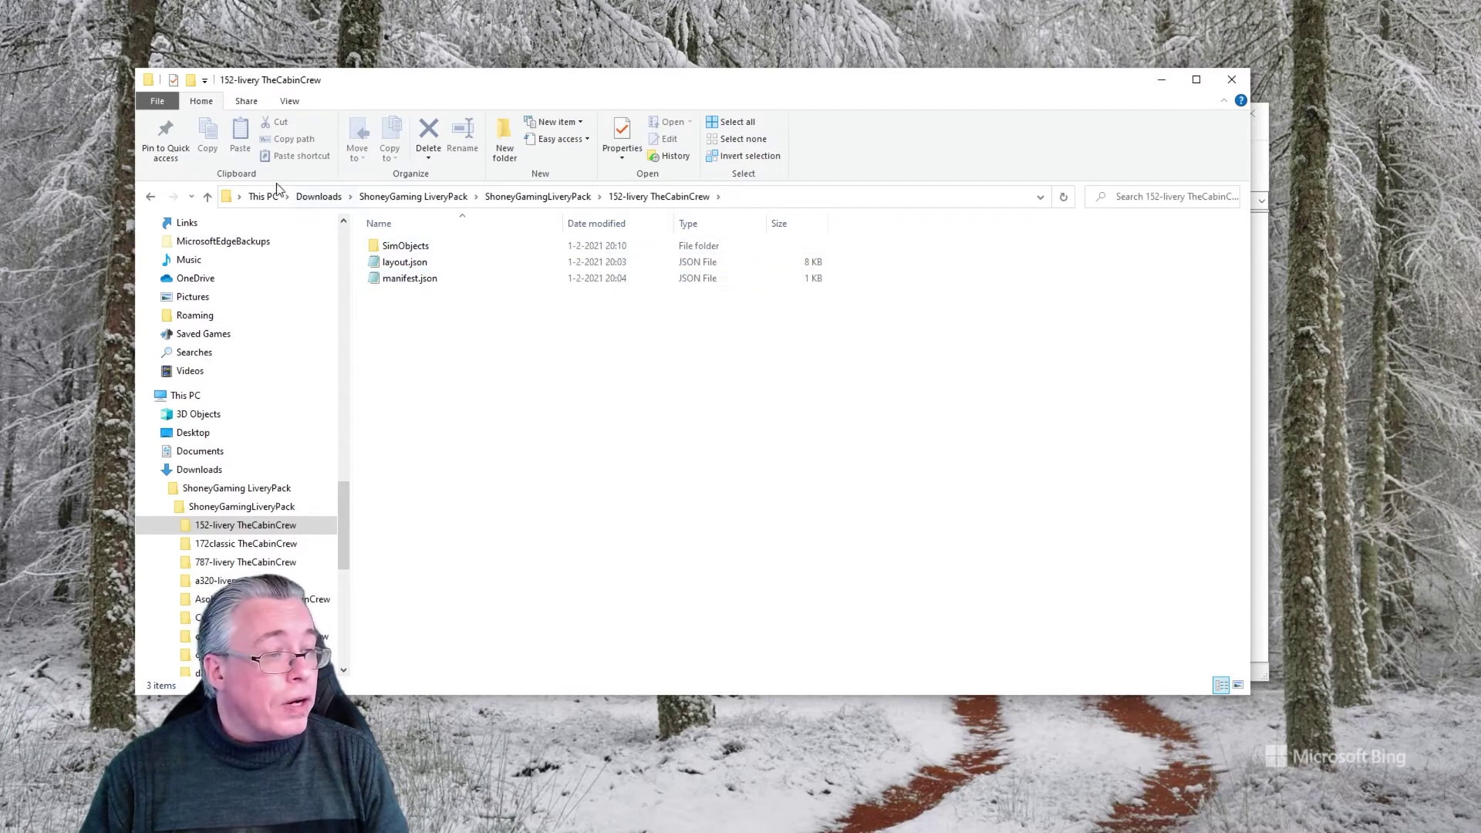
pyautogui.click(151, 197)
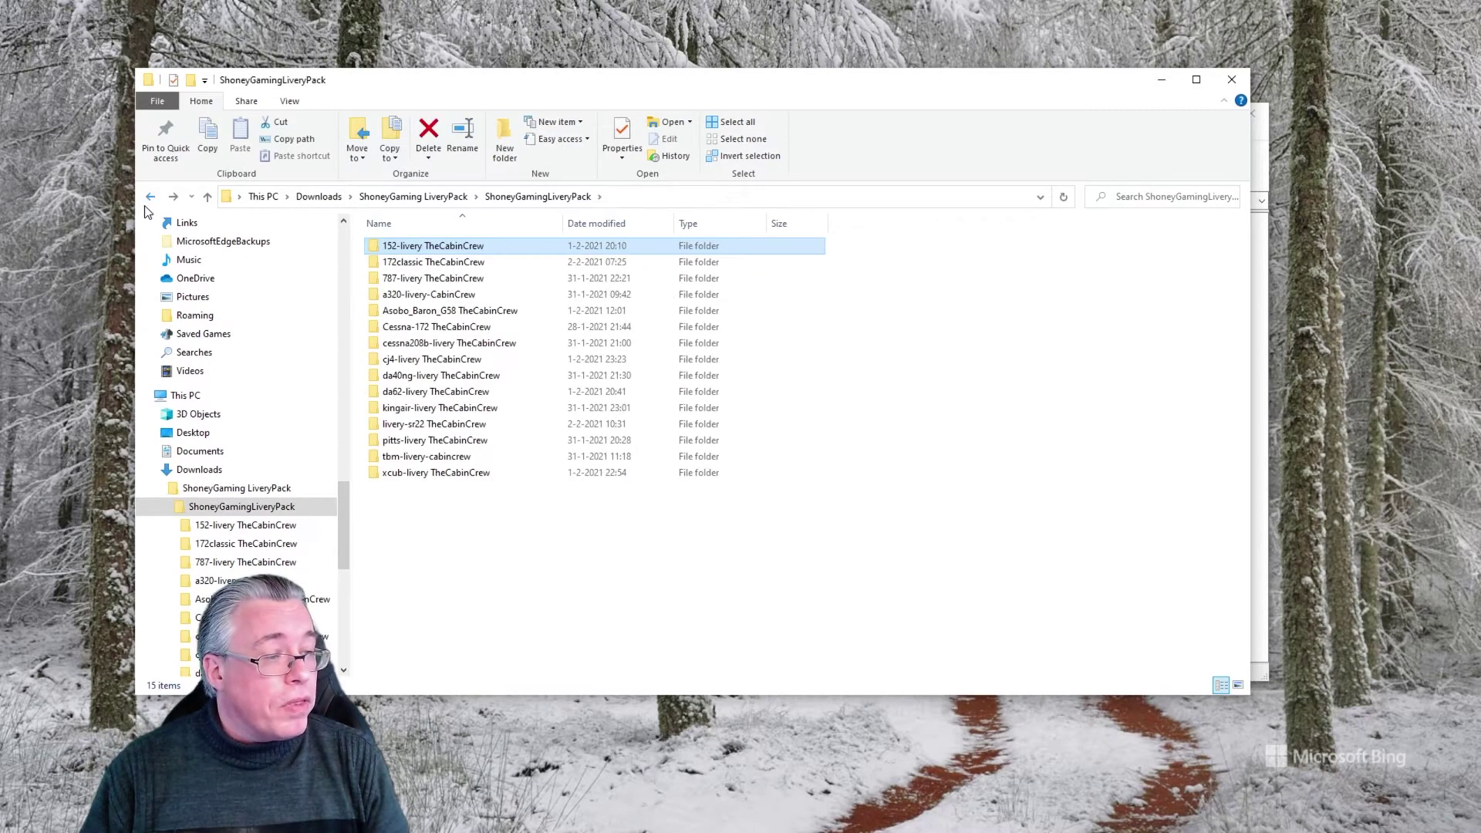
# Select all 15 TheCabinCrew livery folders and cut them.
pyautogui.click(433, 297)
pyautogui.click(434, 248)
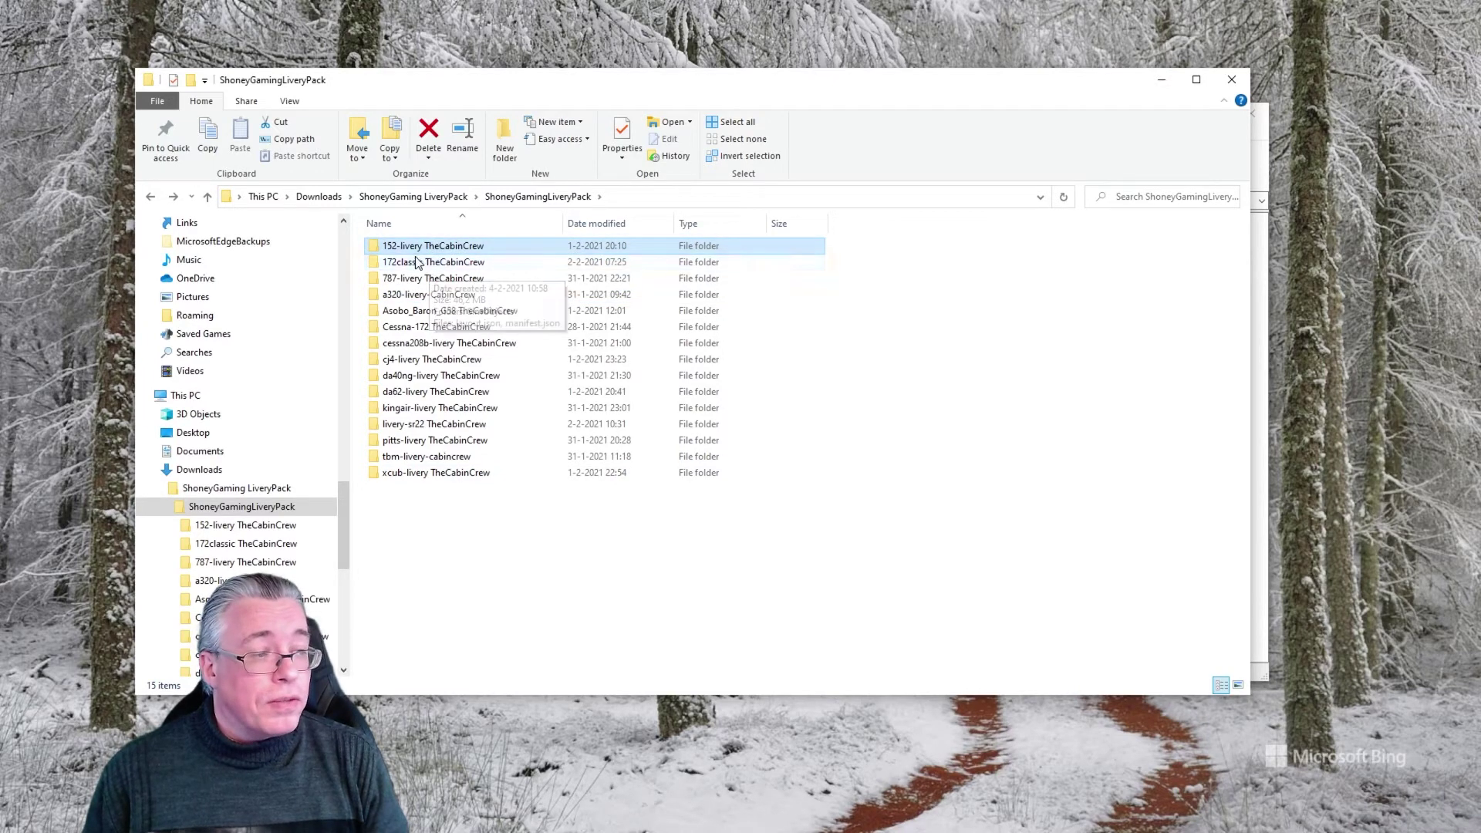
pyautogui.keyDown('ctrl'); pyautogui.click(417, 264); pyautogui.keyUp('ctrl')
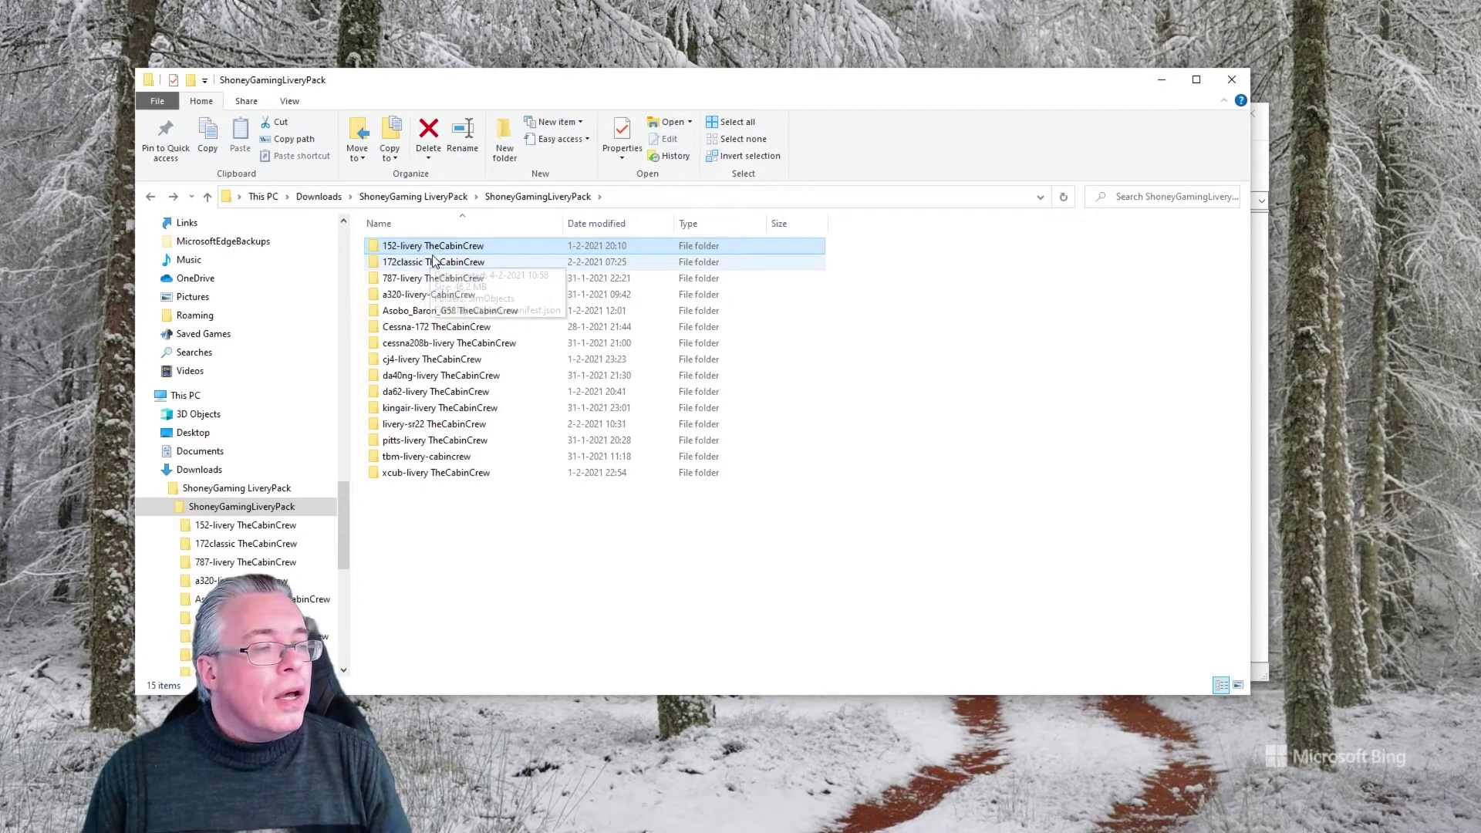
pyautogui.keyDown('ctrl'); pyautogui.click(427, 298); pyautogui.keyUp('ctrl')
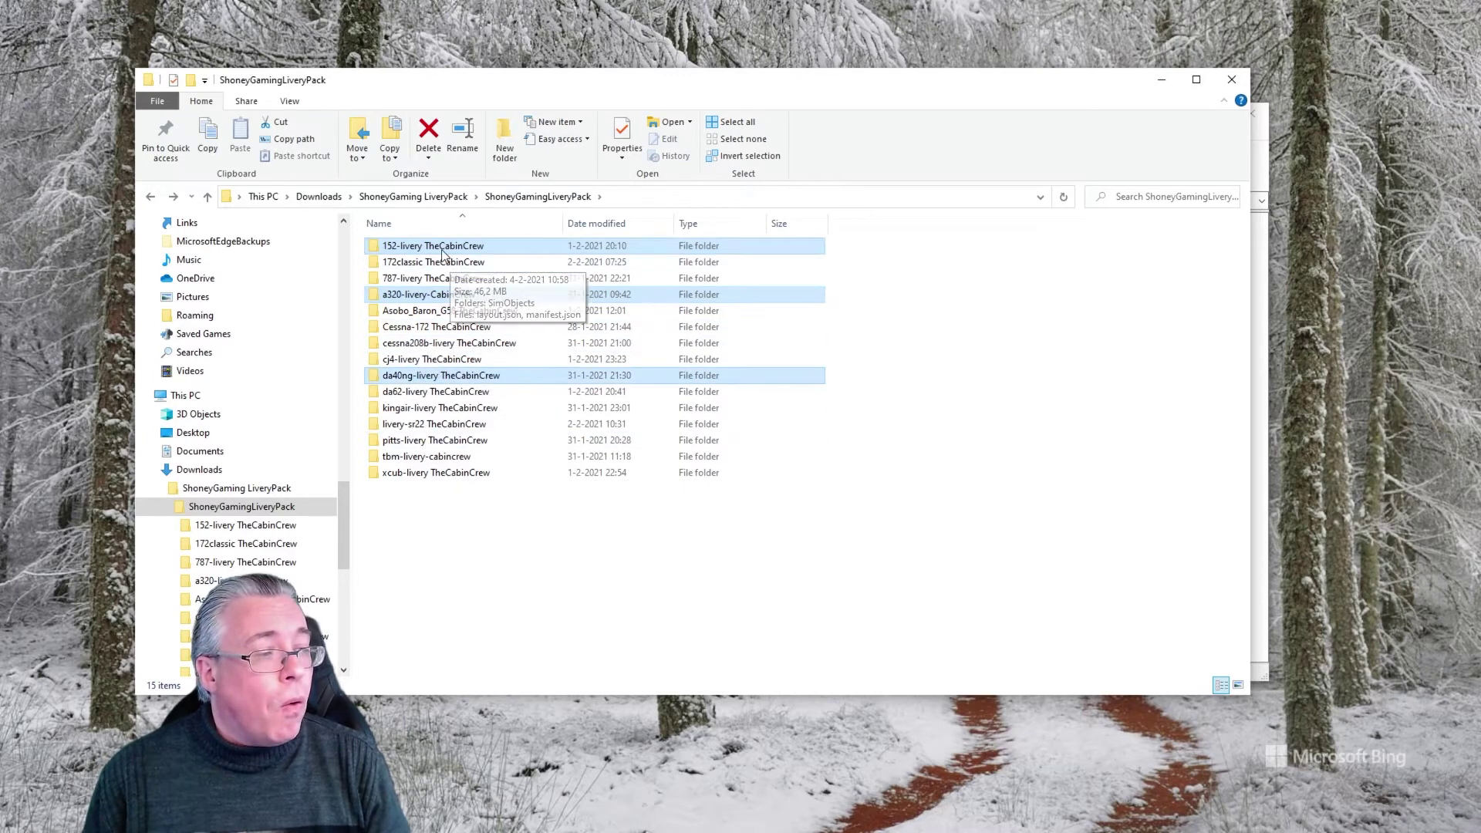
pyautogui.keyDown('ctrl'); pyautogui.click(432, 296); pyautogui.keyUp('ctrl')
pyautogui.keyDown('shift'); pyautogui.click(452, 474); pyautogui.keyUp('shift')
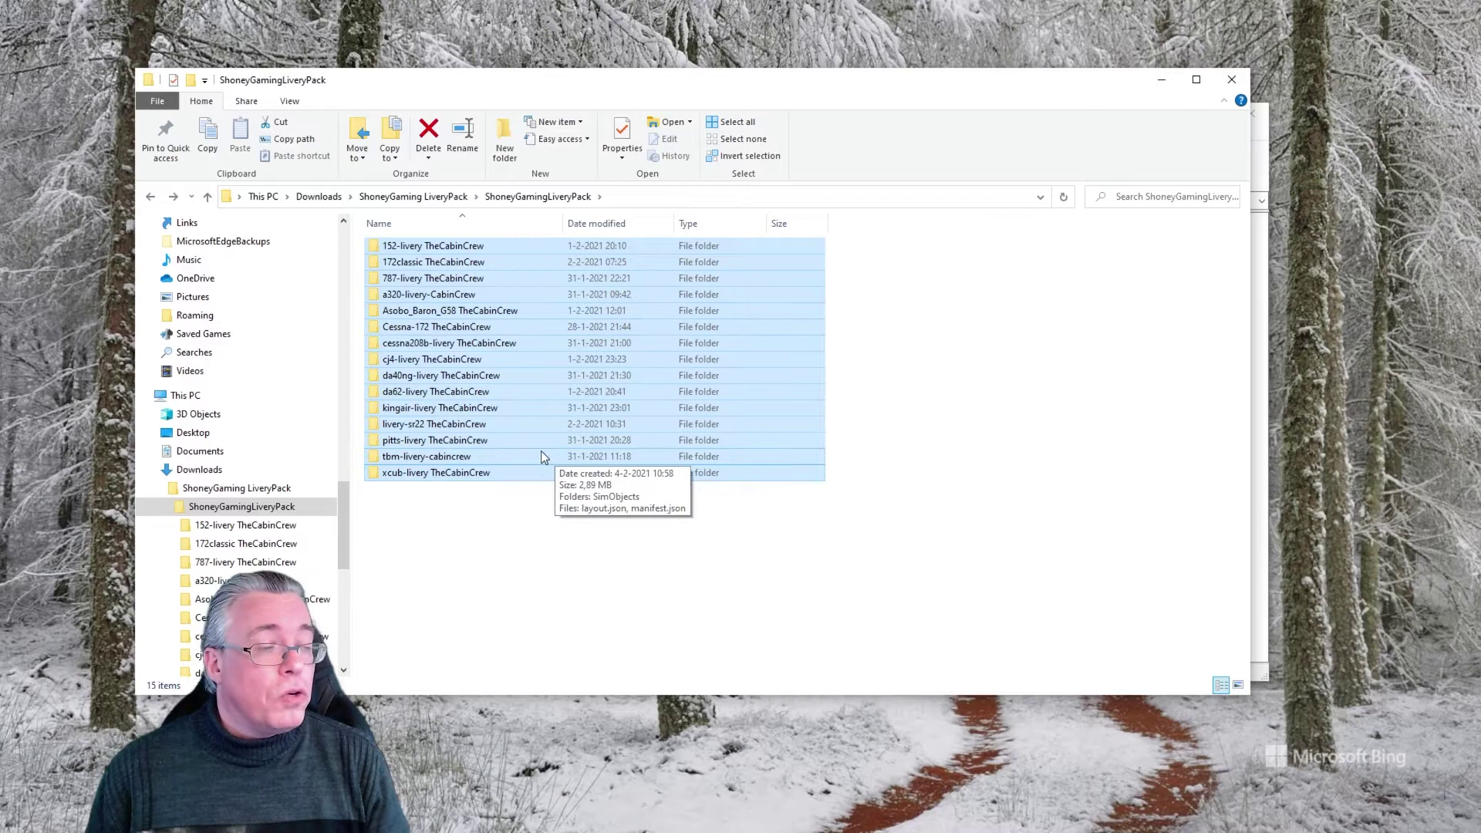
pyautogui.rightClick(456, 268)
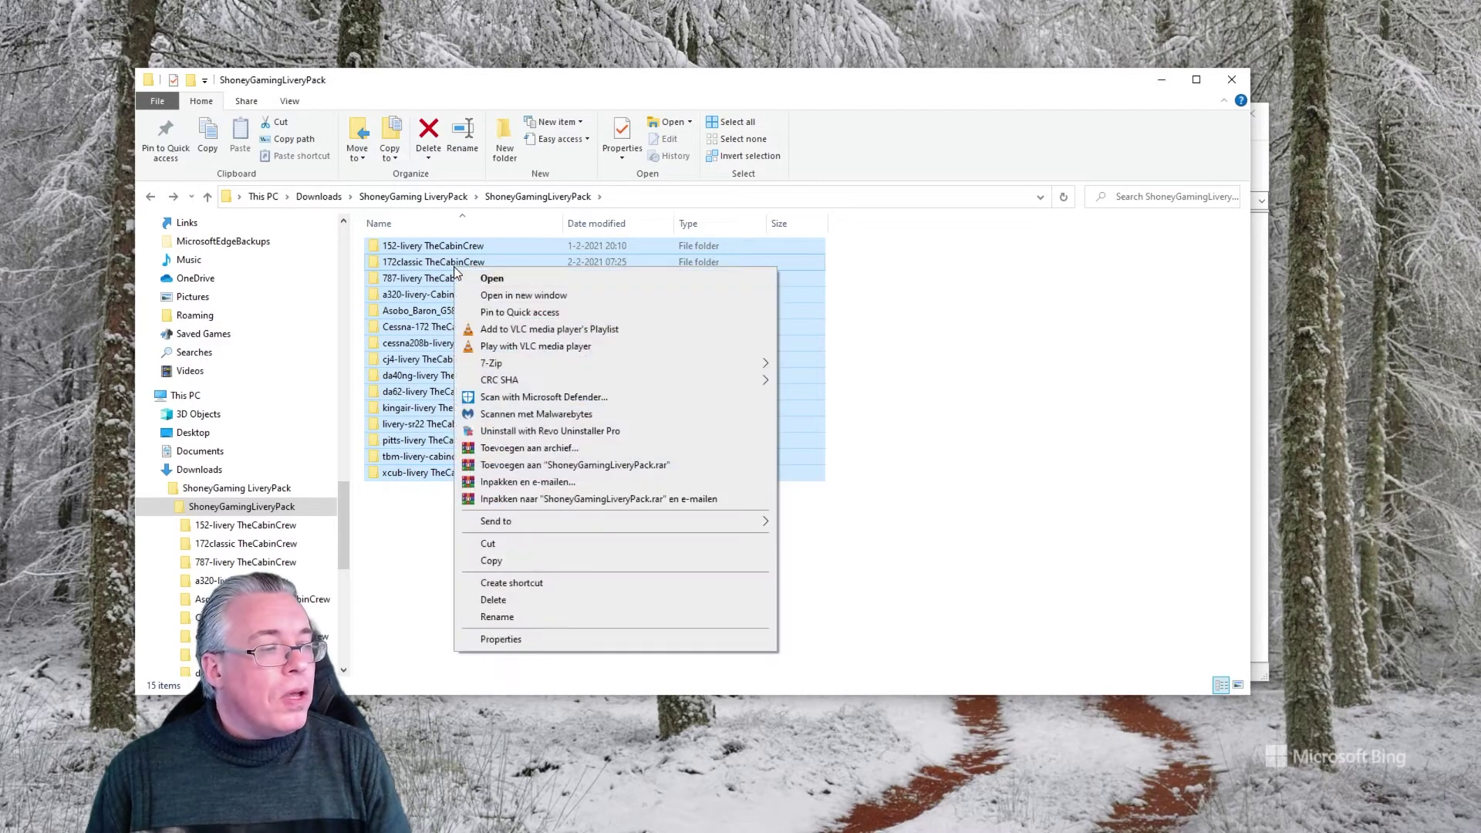
pyautogui.click(507, 547)
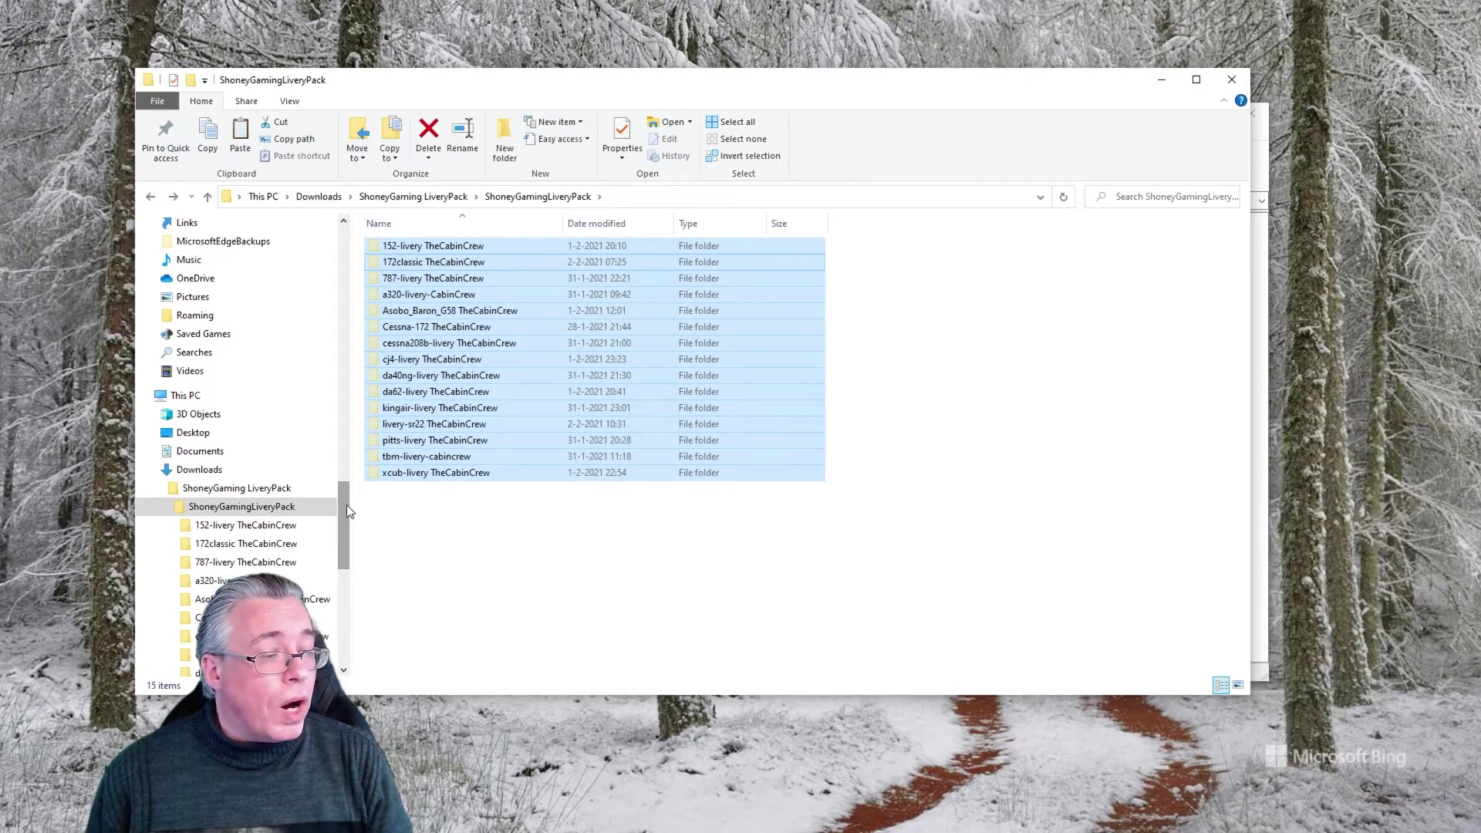
pyautogui.scroll(20, 343, 509)
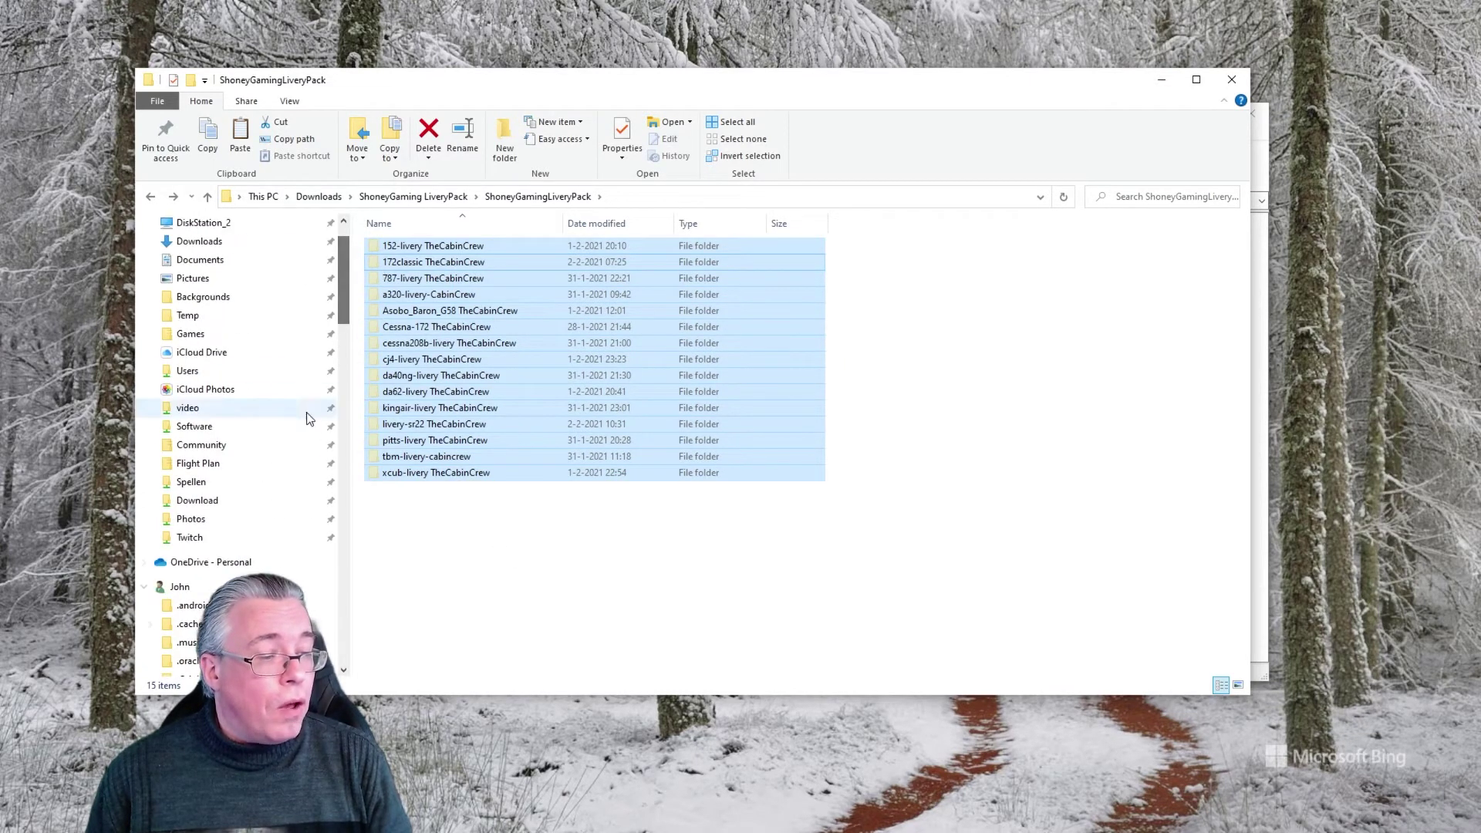
# Open the Flight Simulator Community folder (641 items) and arrange the Explorer and WinRAR windows.
pyautogui.click(201, 445)
pyautogui.scroll(-2, 347, 358)
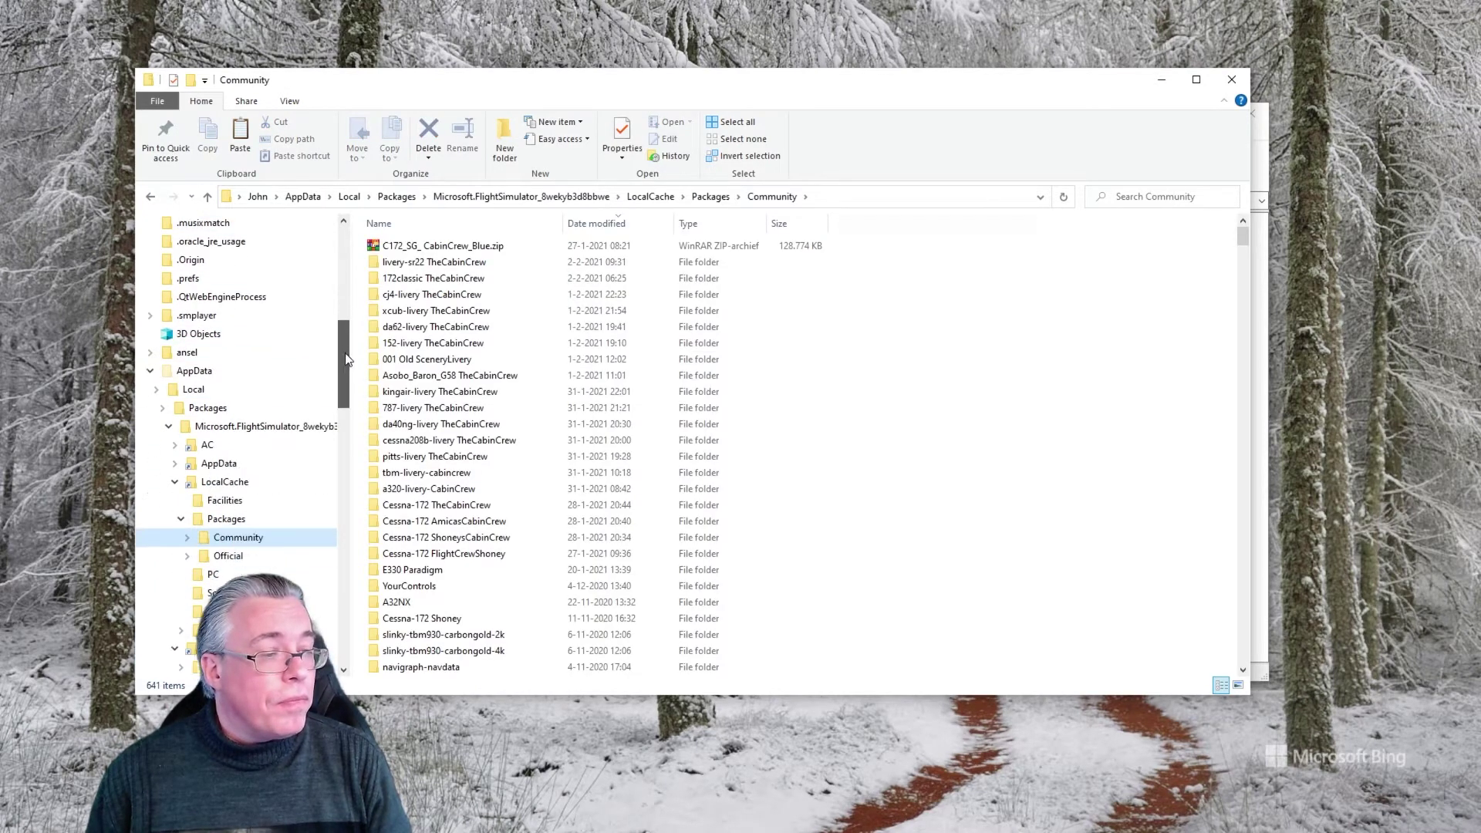
pyautogui.scroll(-2, 347, 359)
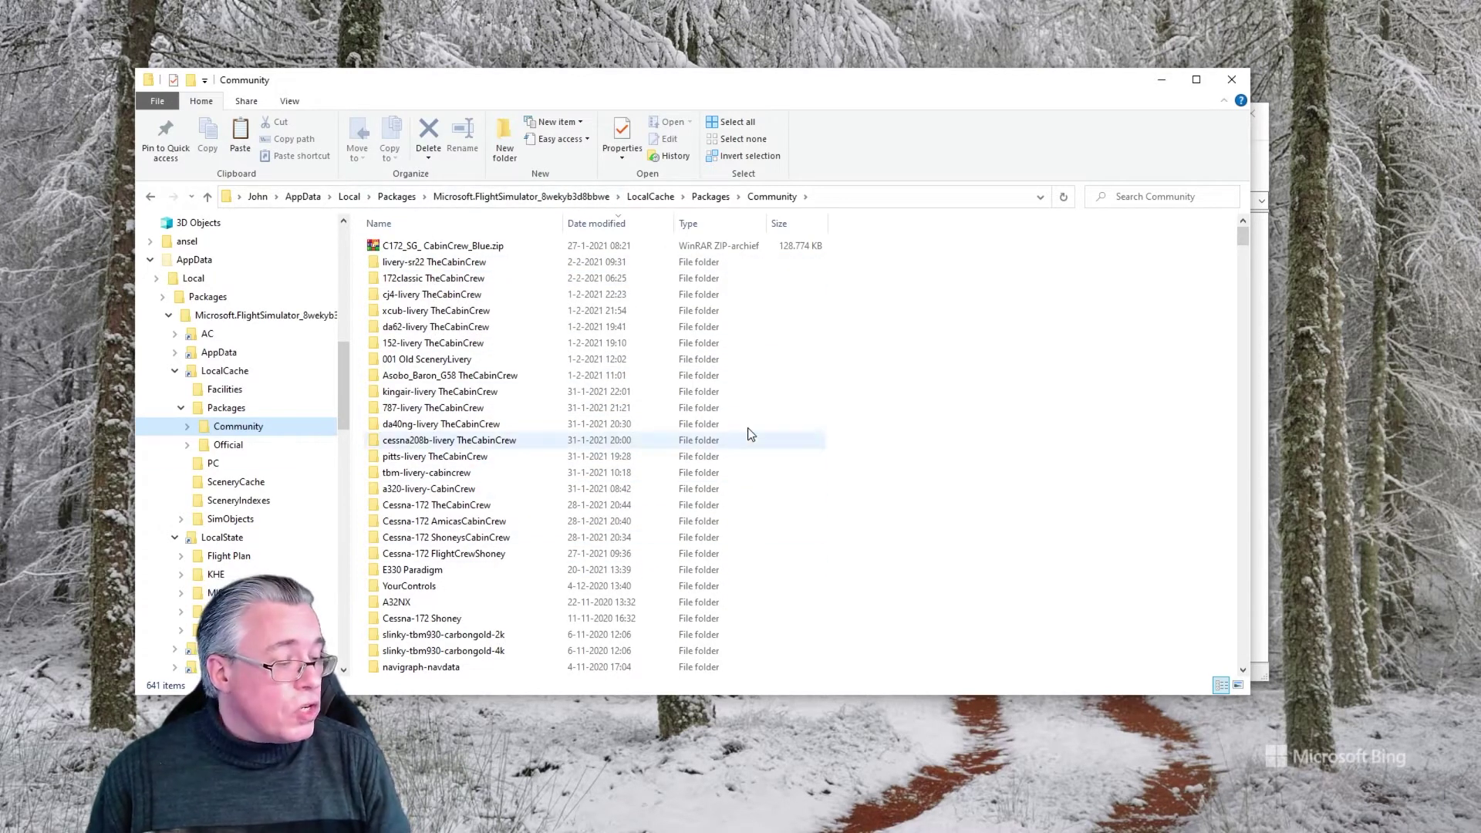
pyautogui.moveTo(1079, 90); pyautogui.dragTo(982, 219)
pyautogui.moveTo(1089, 115); pyautogui.dragTo(1121, 86)
pyautogui.click(193, 210)
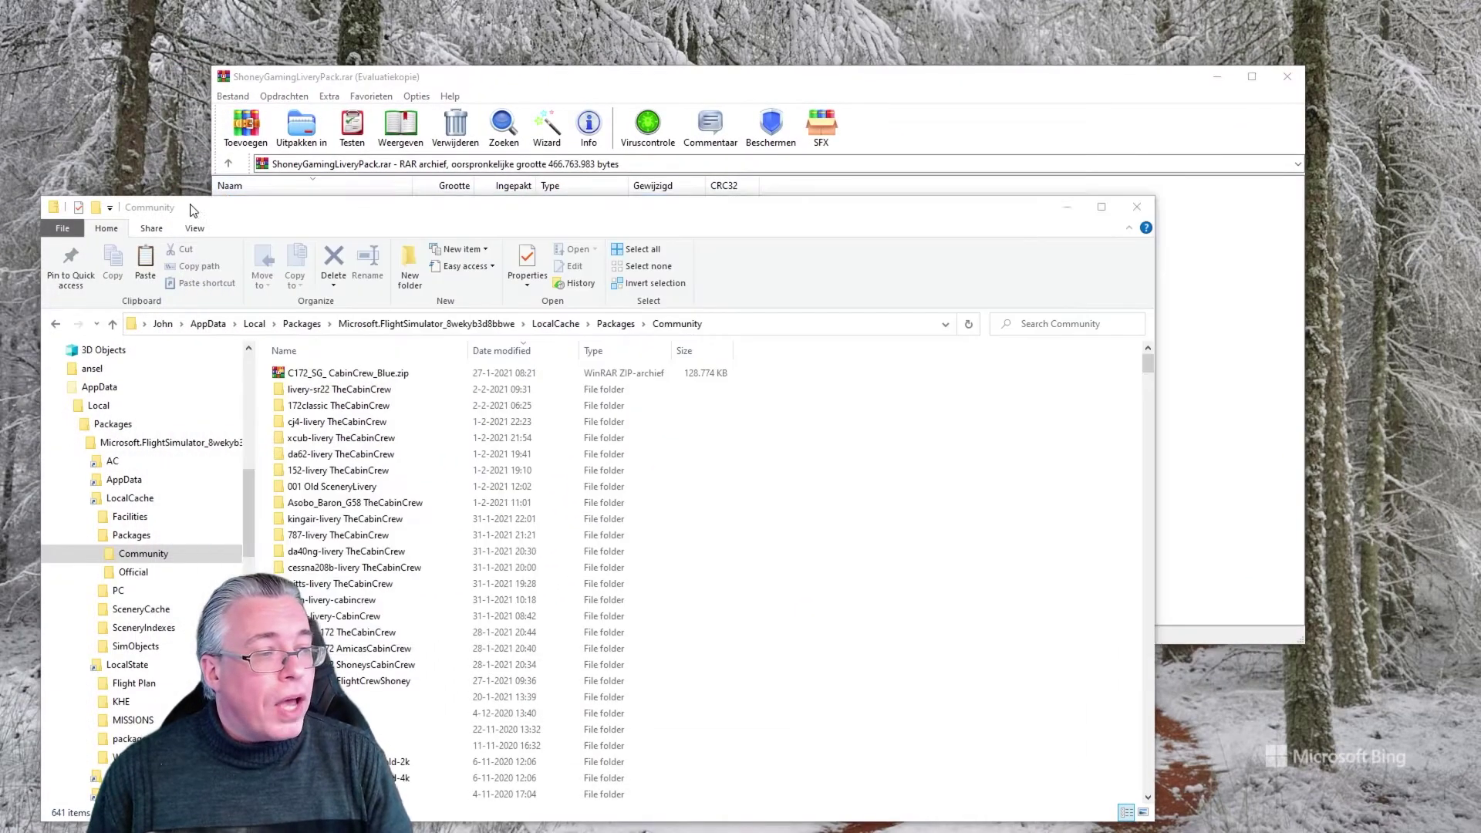
pyautogui.moveTo(193, 210); pyautogui.dragTo(220, 154)
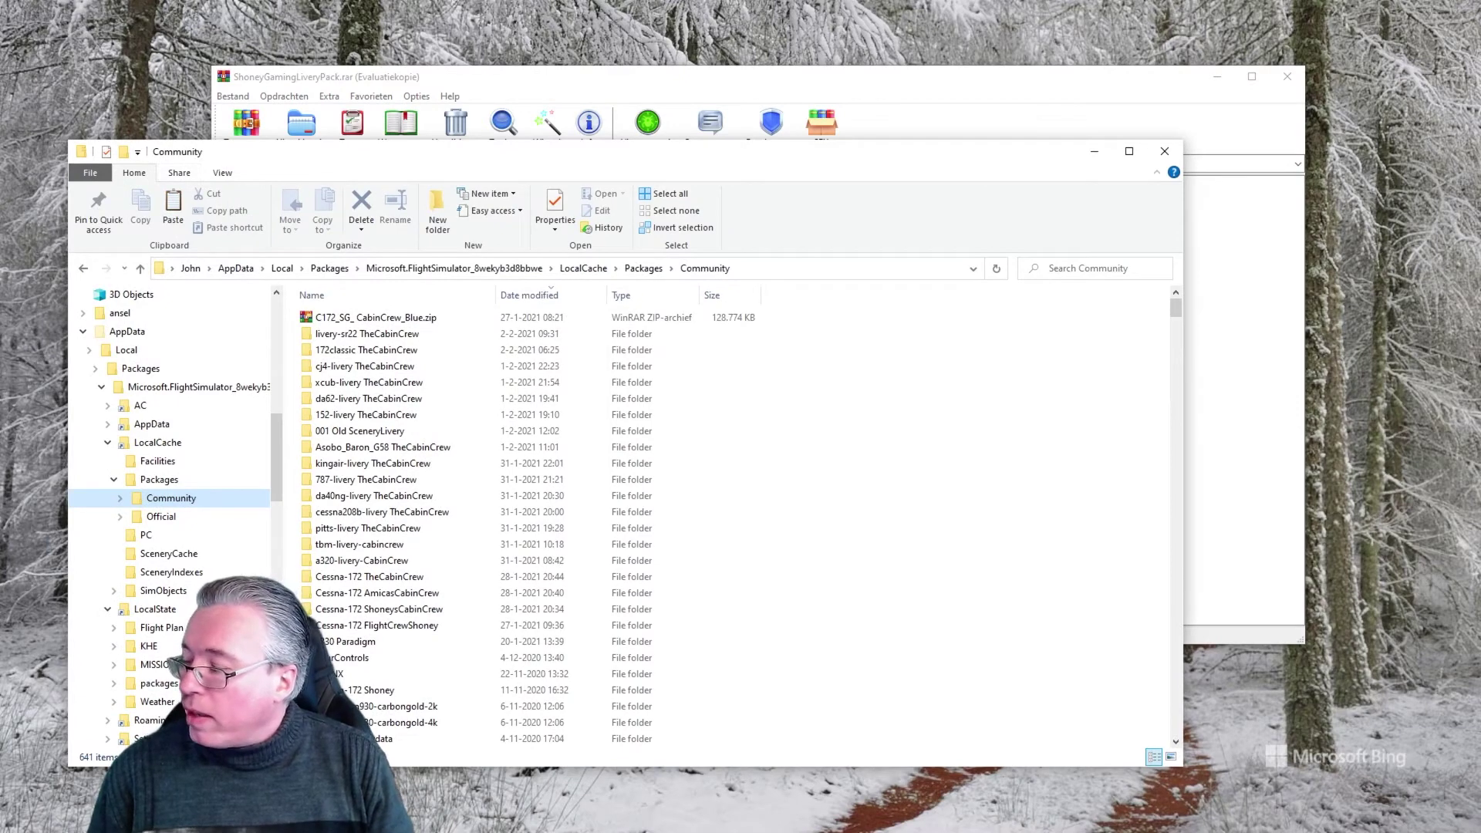
pyautogui.hotkey('alt', 'Tab')
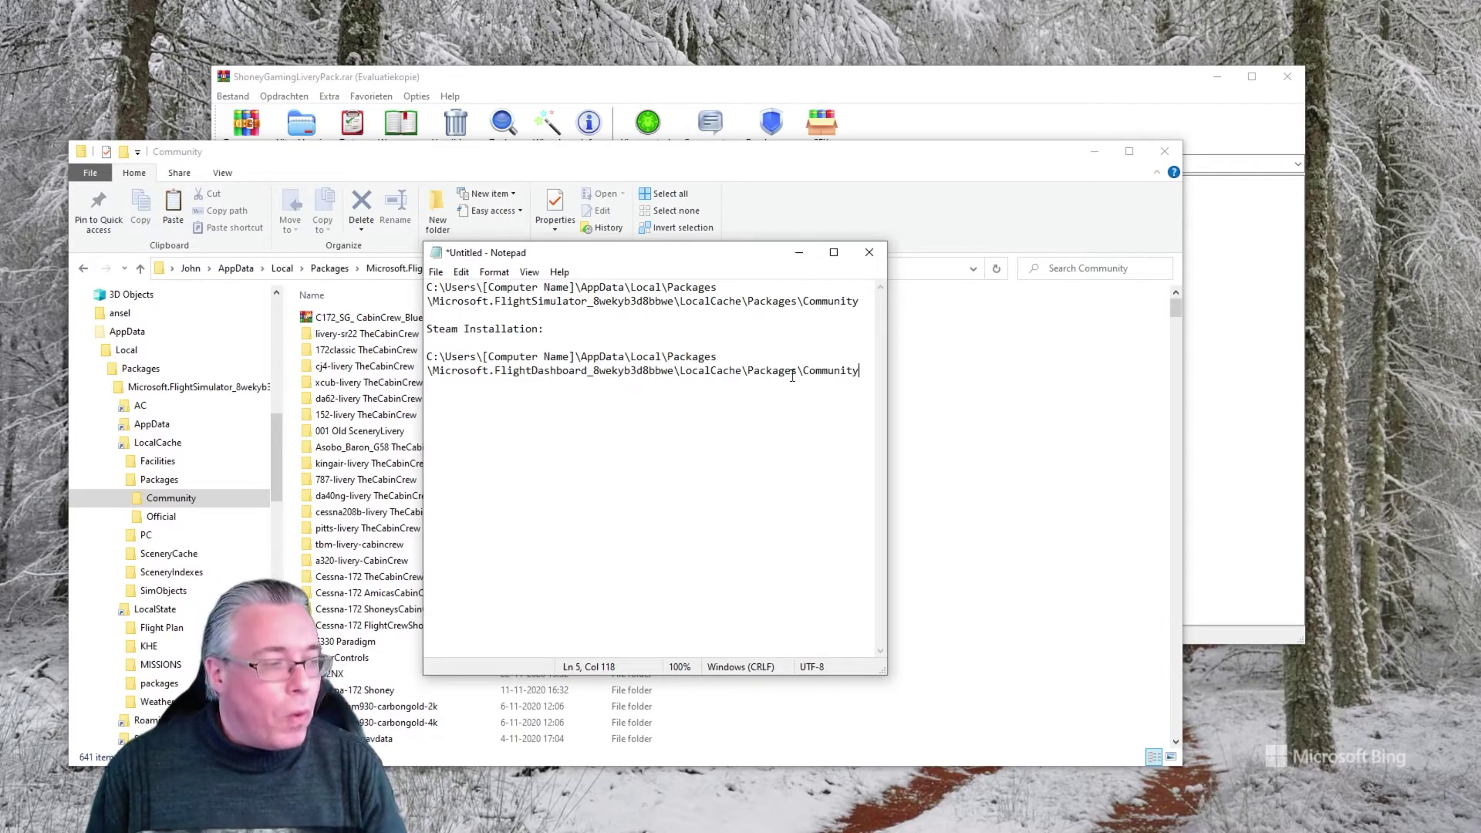
pyautogui.click(833, 170)
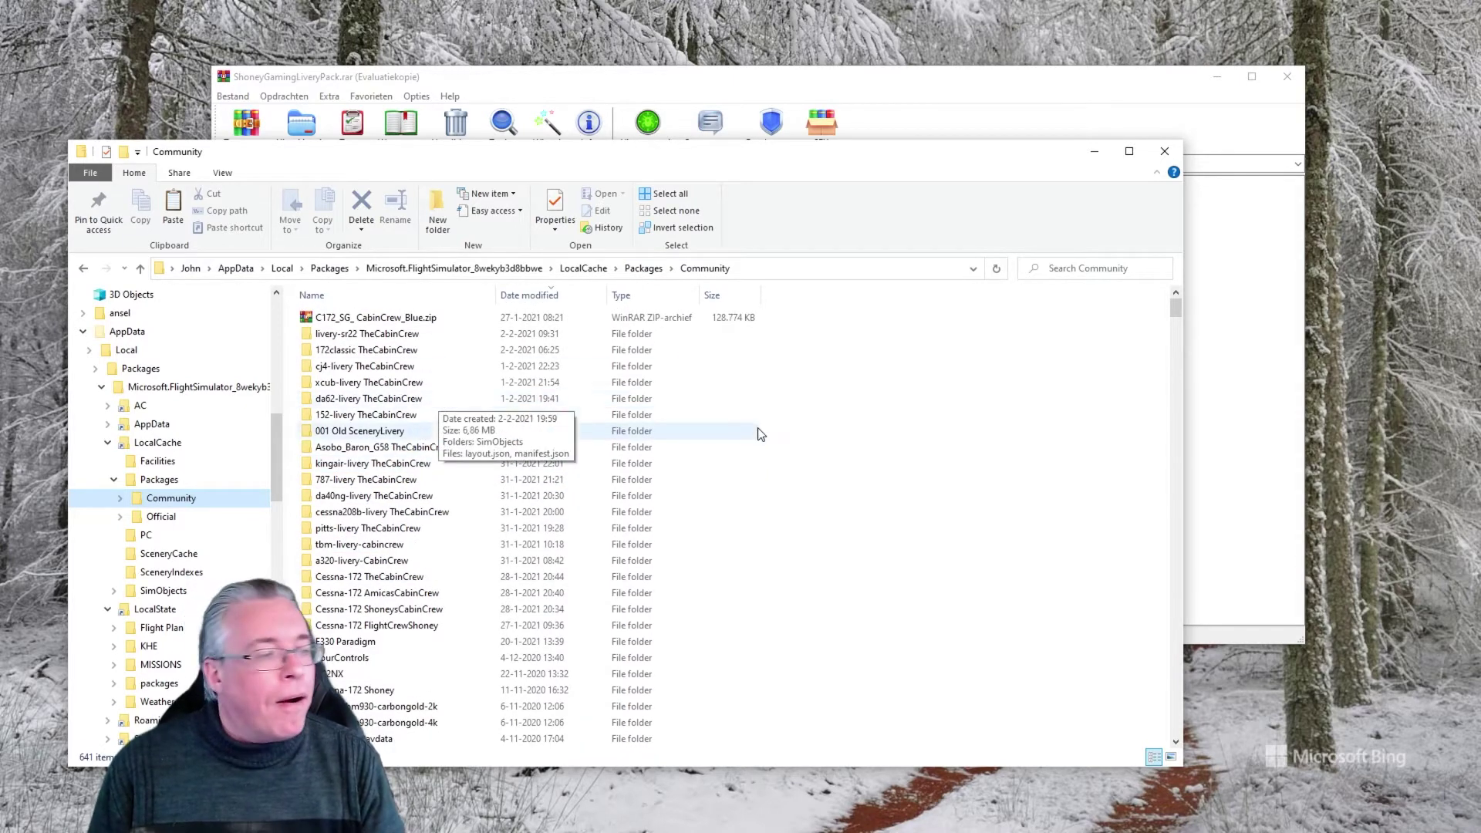
# Paste the livery pack into Community, replacing the destination files that share names.
pyautogui.rightClick(890, 413)
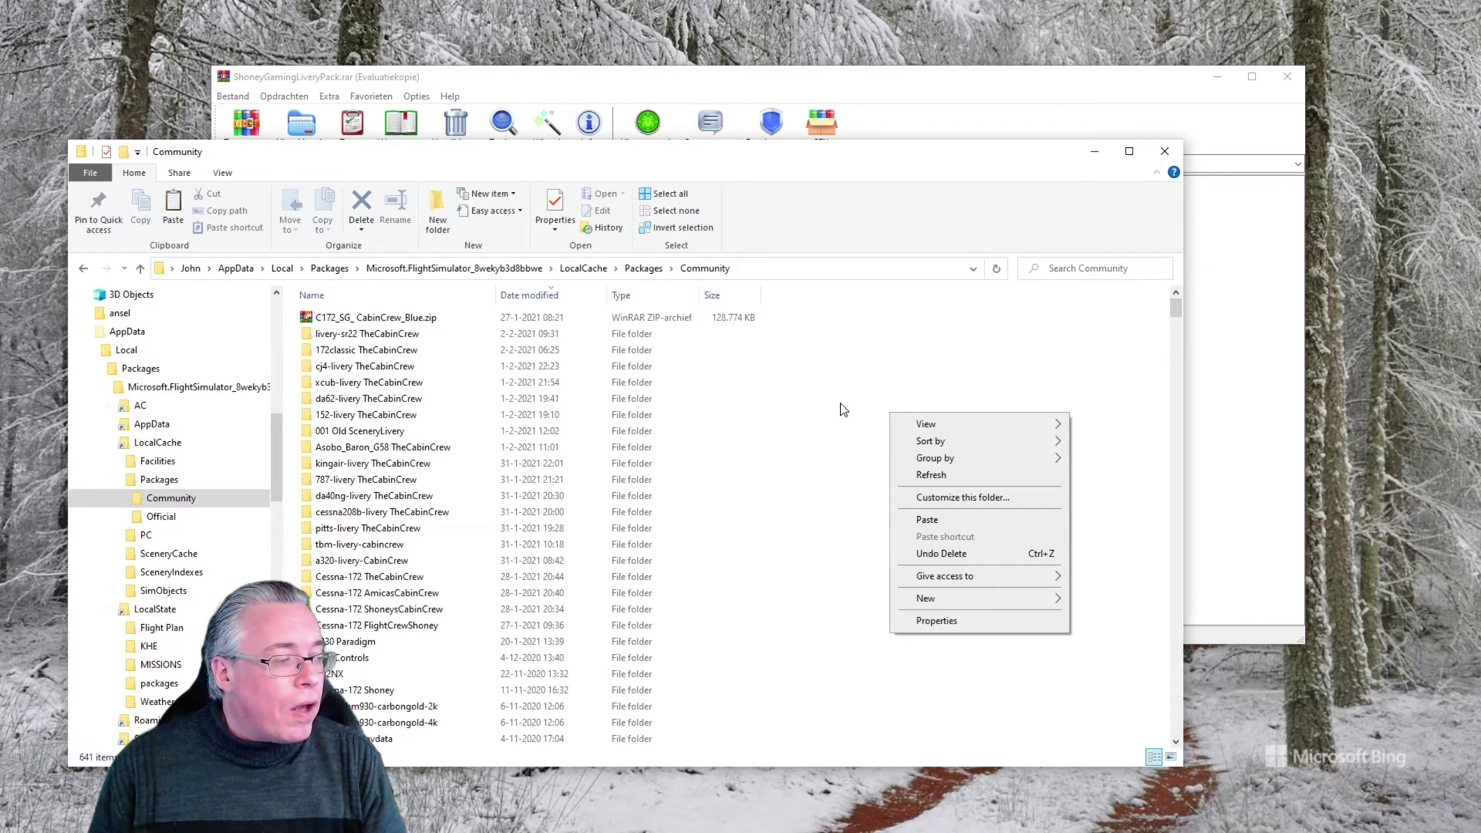
pyautogui.click(942, 528)
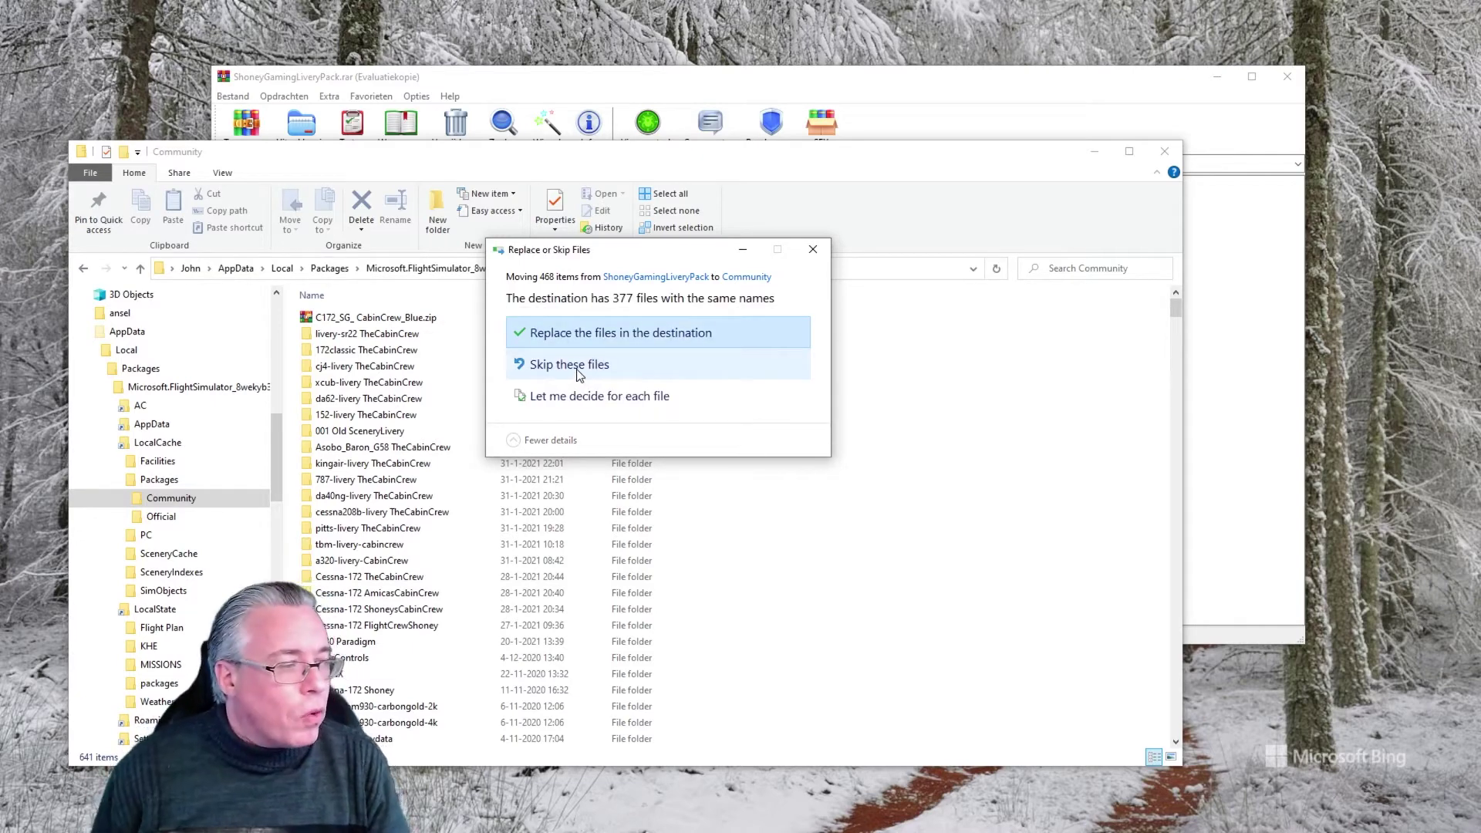
pyautogui.click(577, 335)
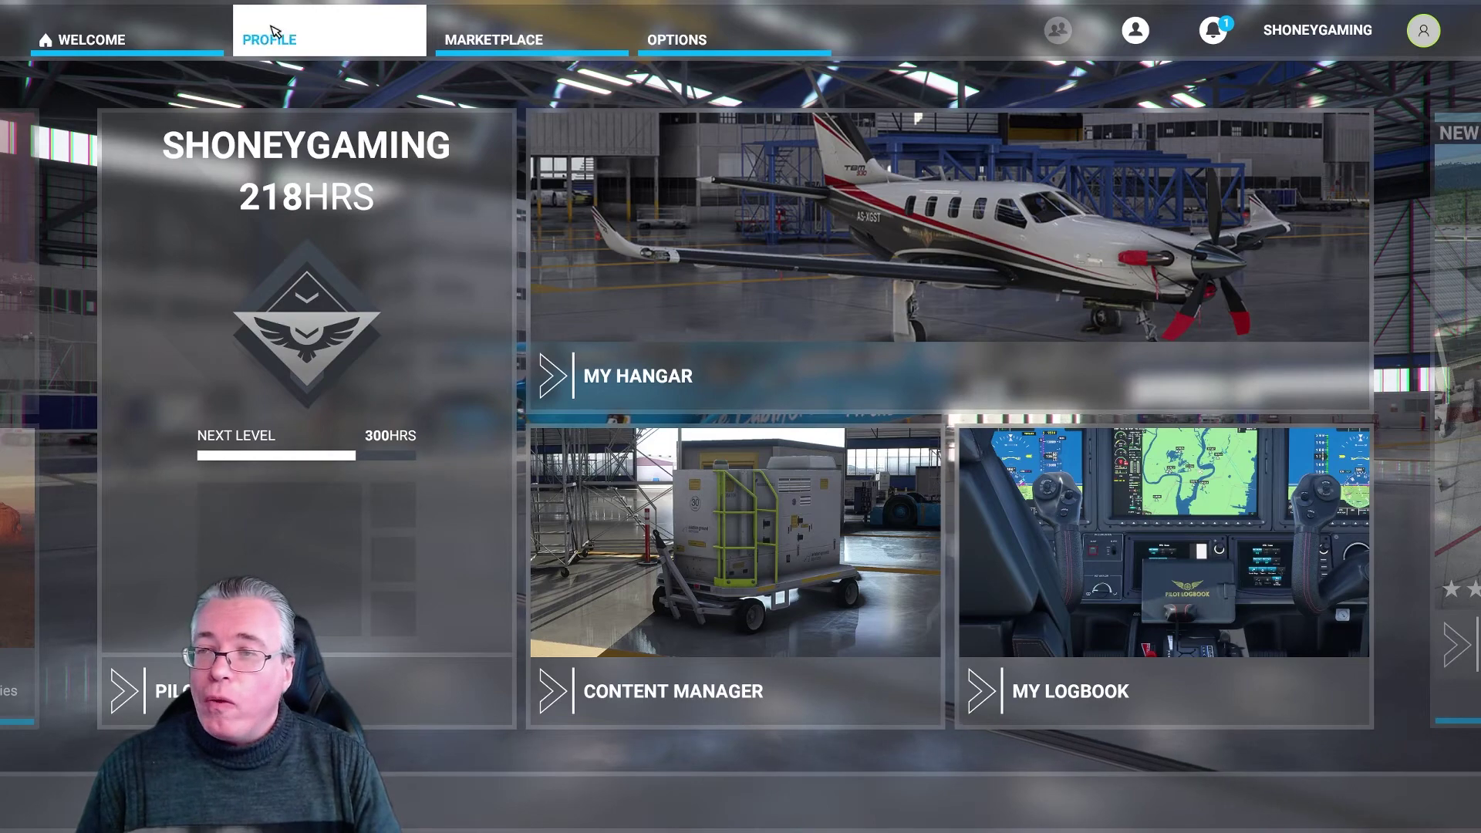
# Choose the Boeing 787-10 Air Canada from the Airliners list as the hangar aircraft.
pyautogui.click(883, 411)
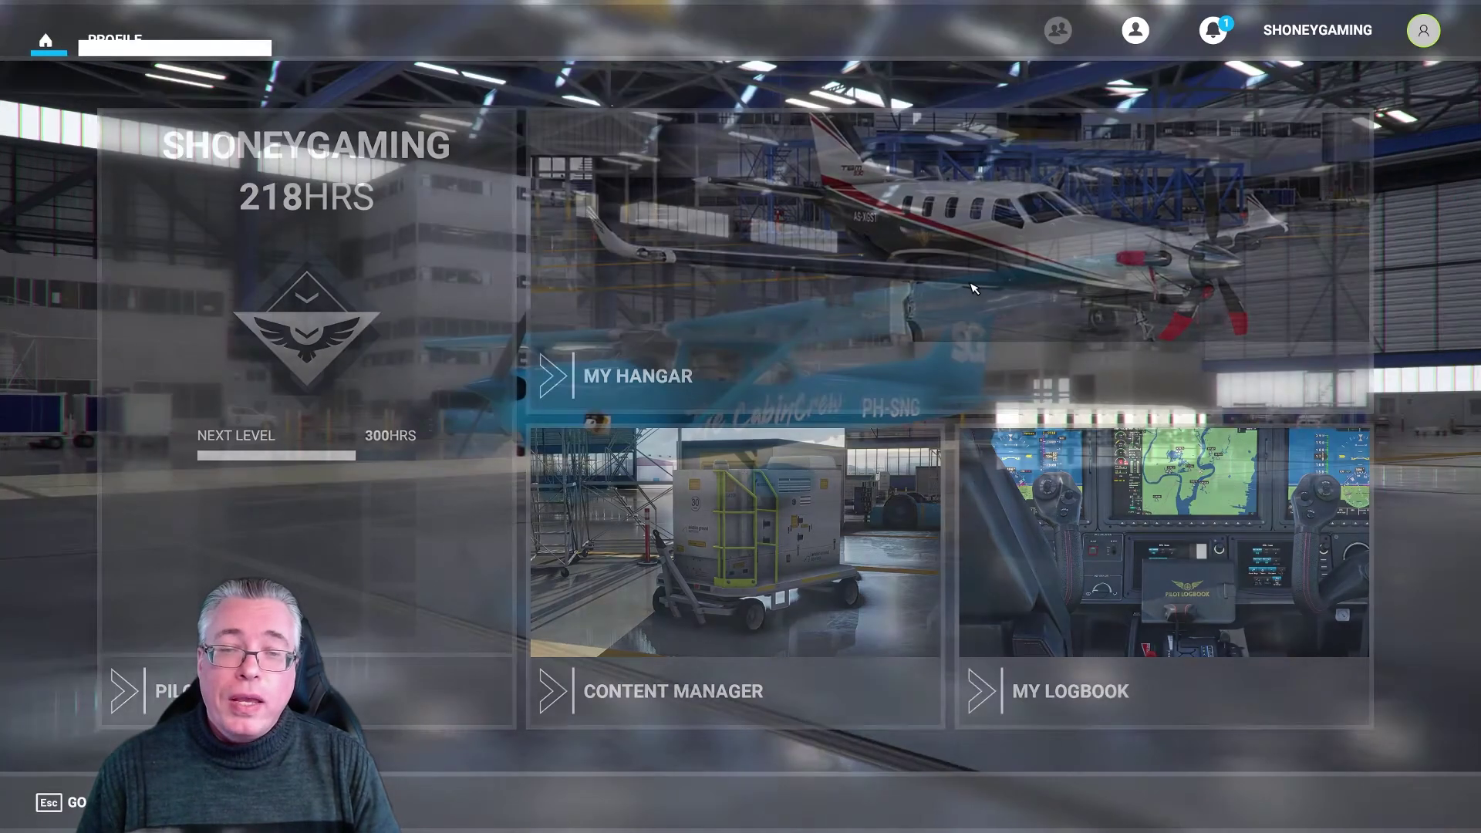
pyautogui.click(601, 802)
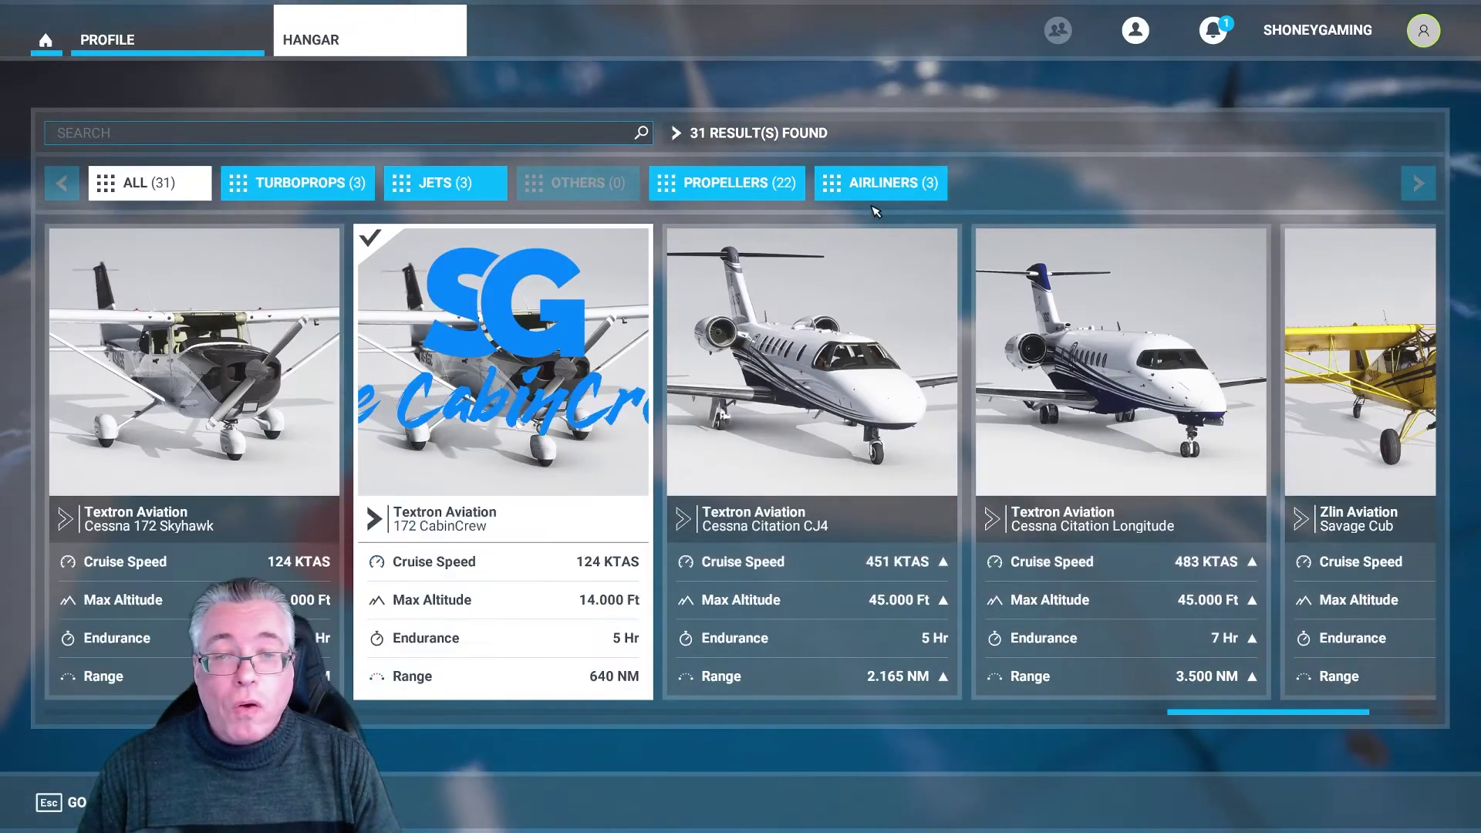
pyautogui.click(888, 185)
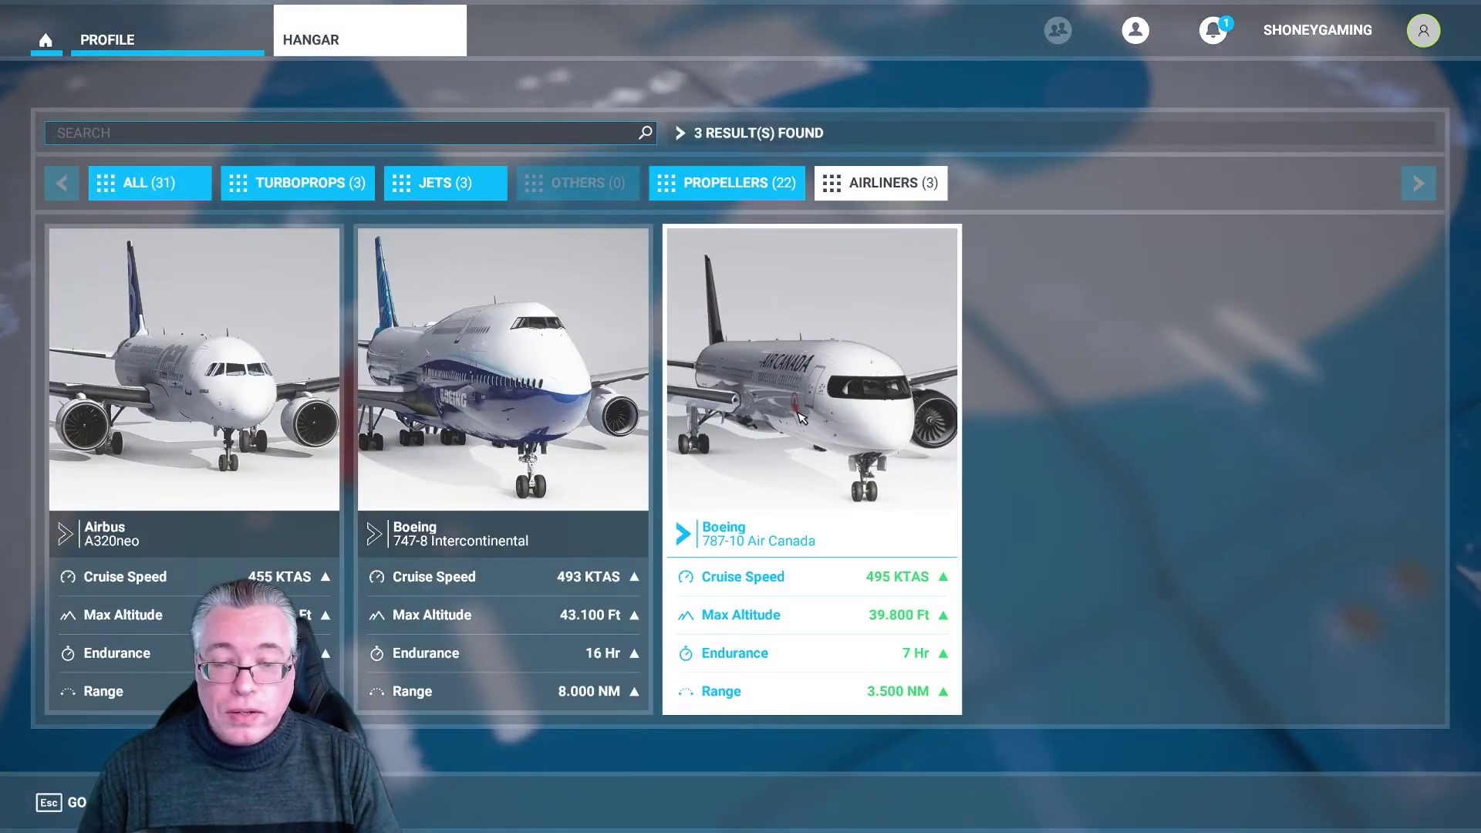
pyautogui.click(798, 417)
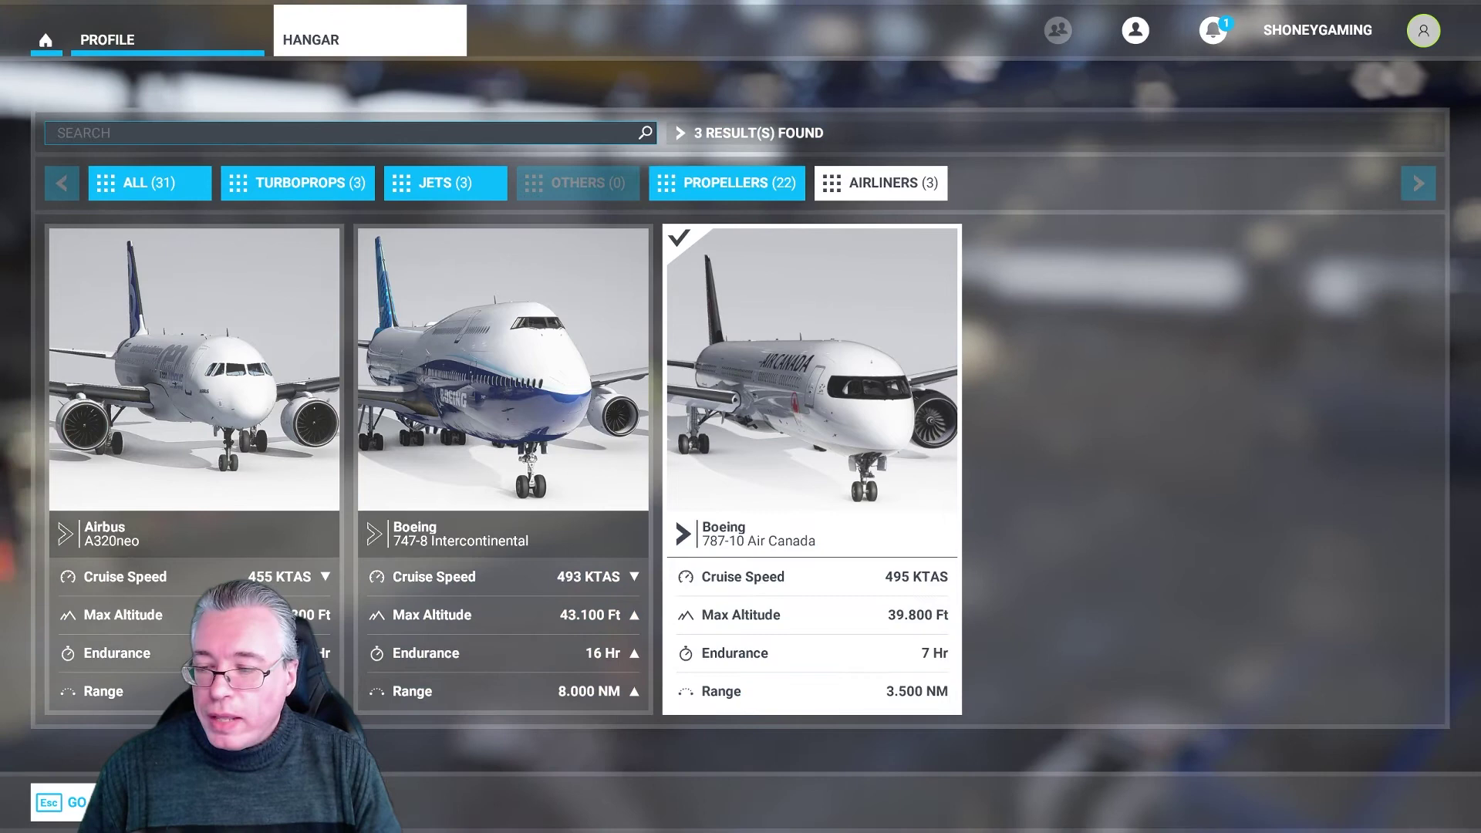
pyautogui.press('Escape')
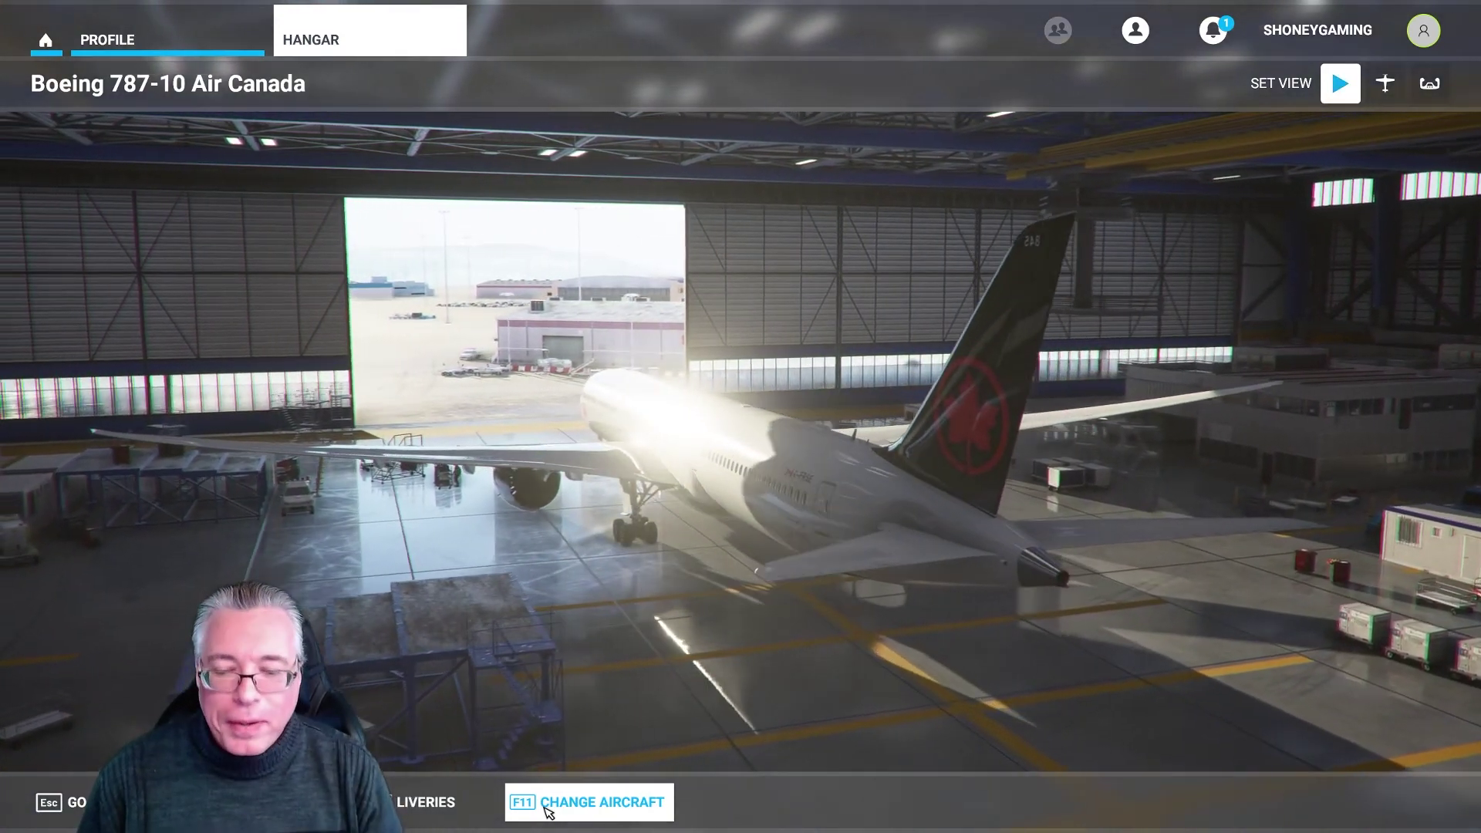
# Browse the 787-10's livery list and apply the CABINCREW paint scheme.
pyautogui.click(547, 810)
pyautogui.click(79, 803)
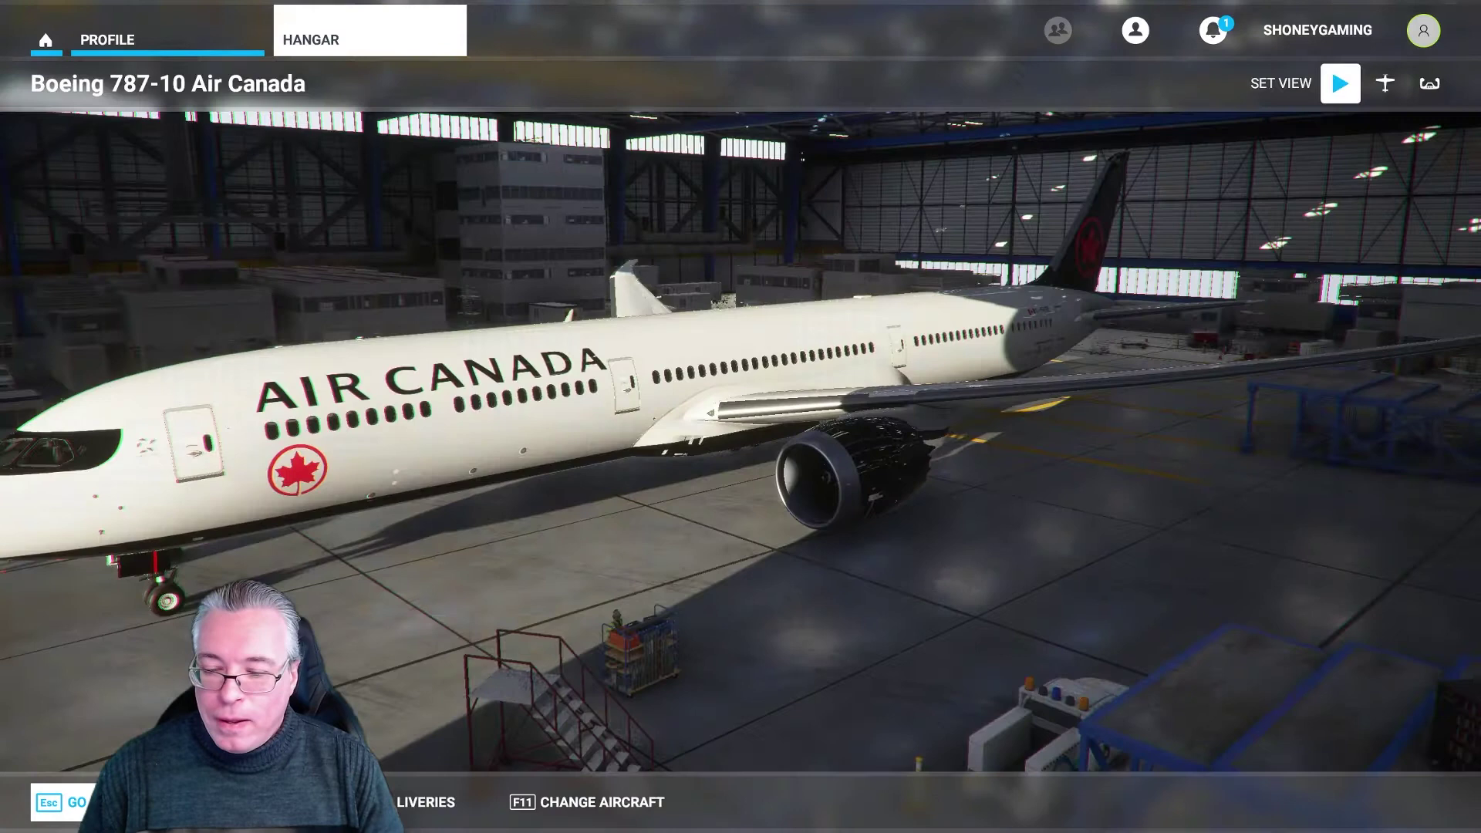
pyautogui.click(417, 810)
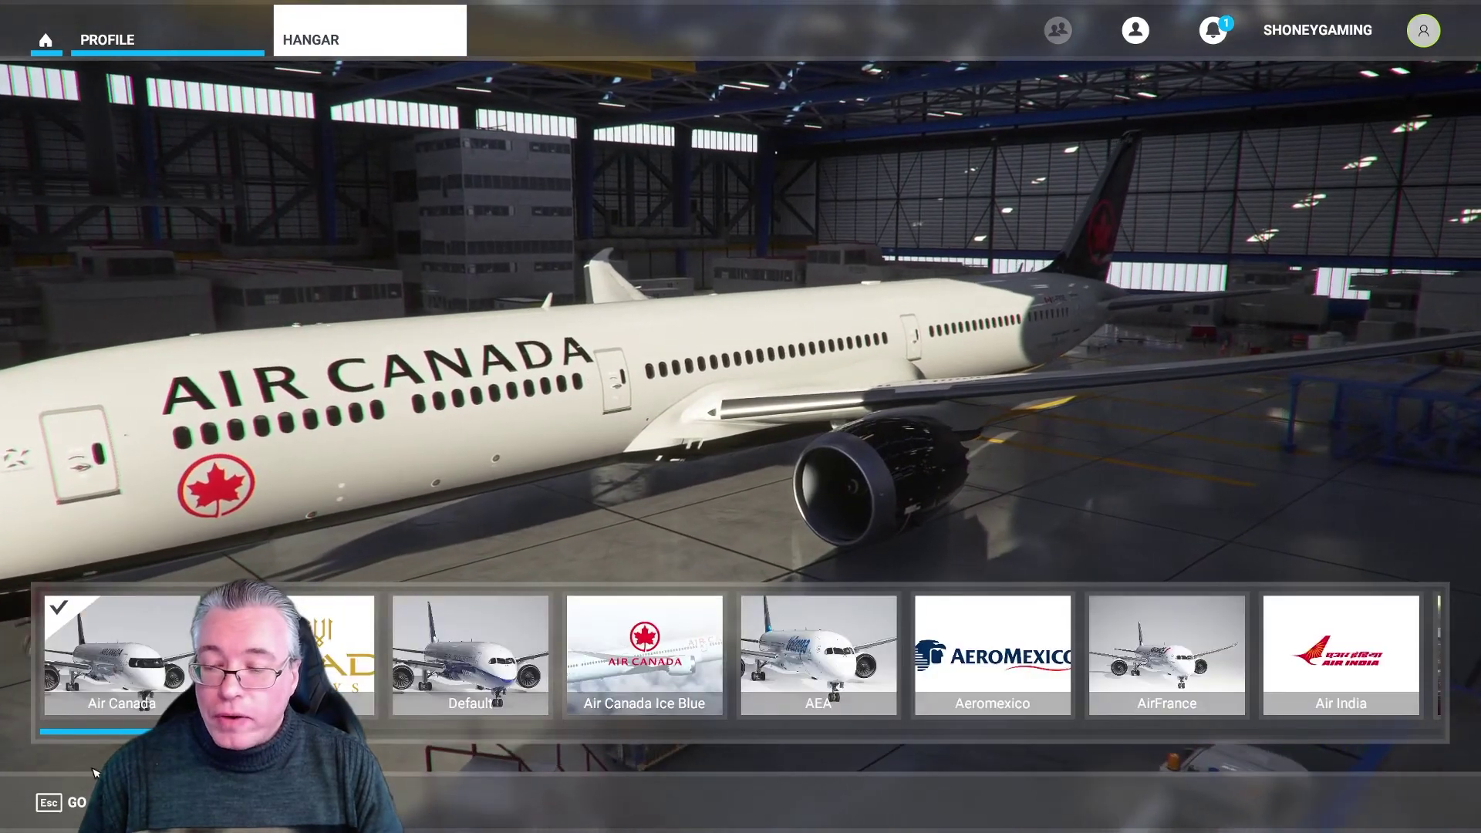
pyautogui.click(443, 800)
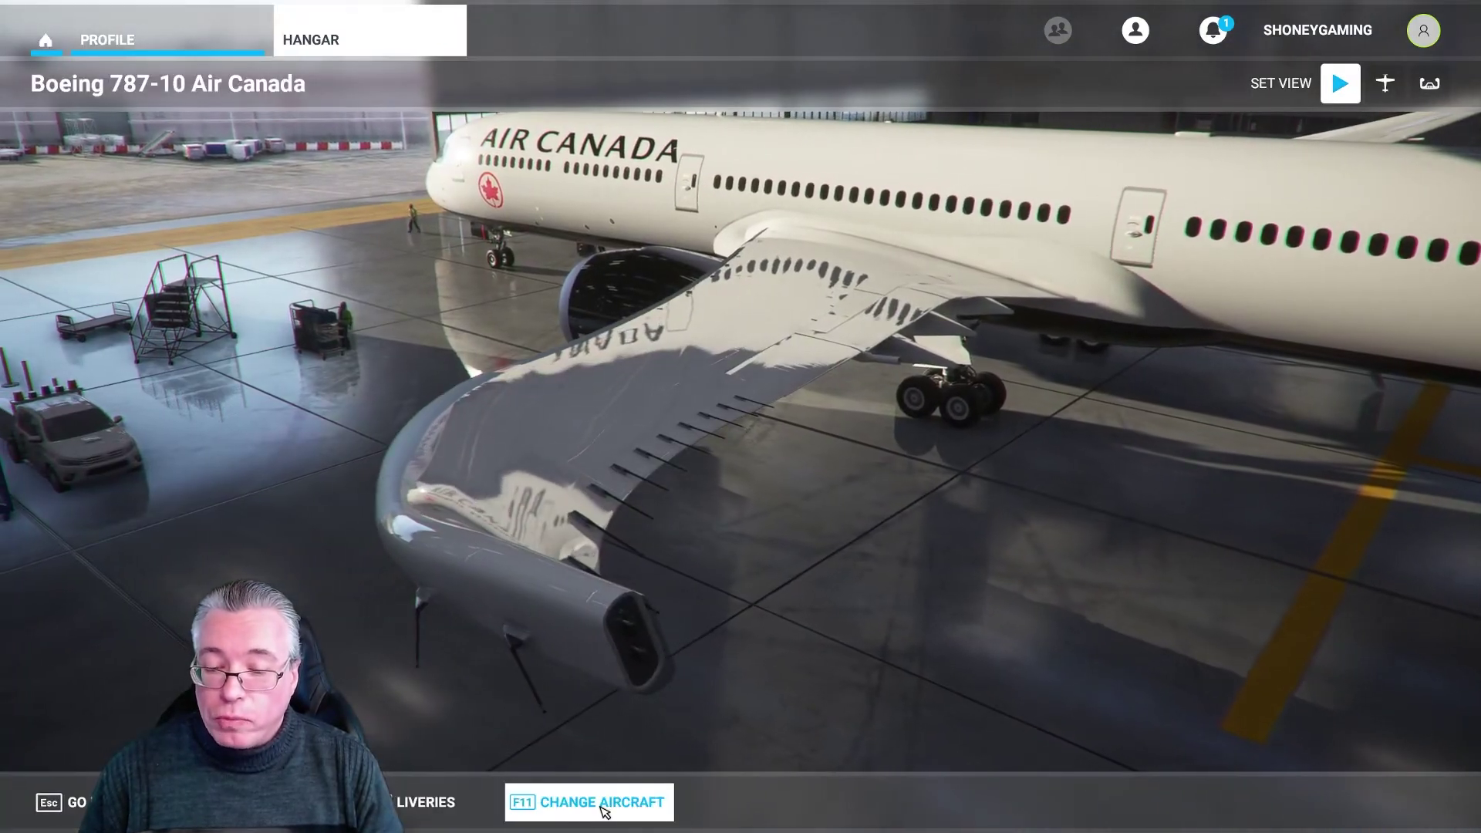
pyautogui.click(420, 803)
pyautogui.press('Right')
pyautogui.press('Right')
pyautogui.press('Right')
pyautogui.press('Right')
pyautogui.press('Right')
pyautogui.press('Right')
pyautogui.press('Right')
pyautogui.press('Right')
pyautogui.press('Right')
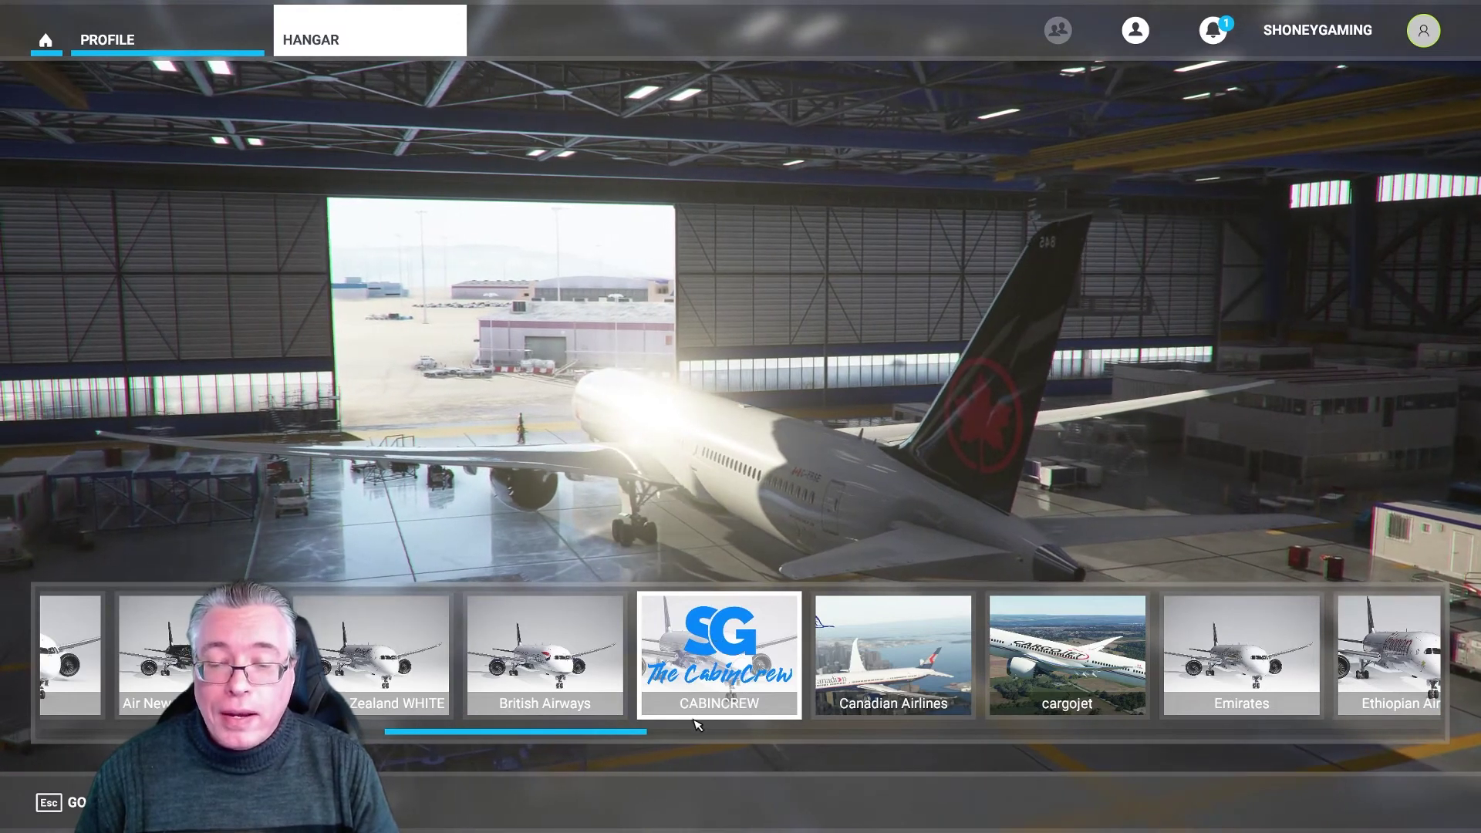
pyautogui.click(696, 723)
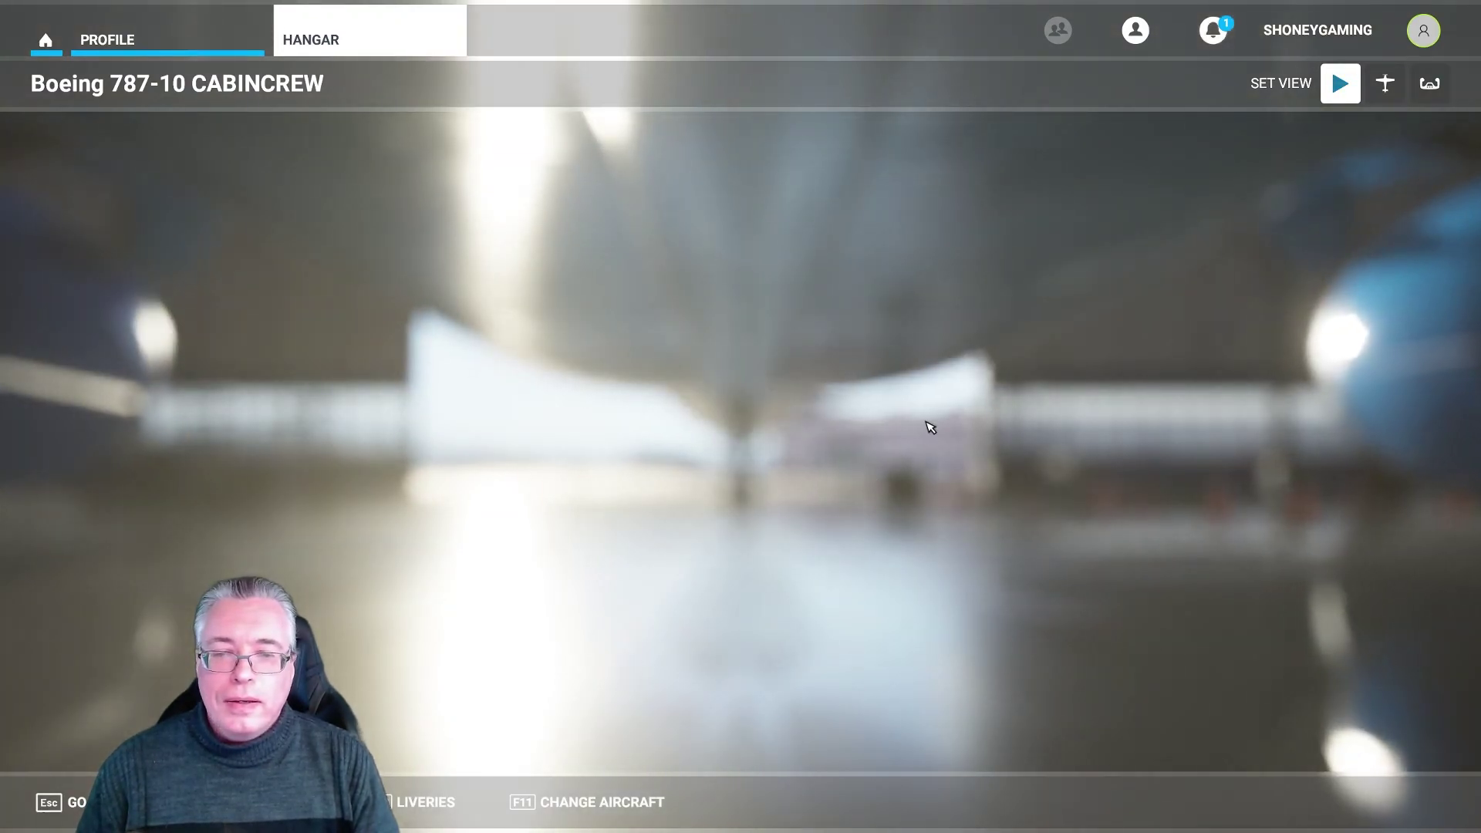
pyautogui.click(1429, 86)
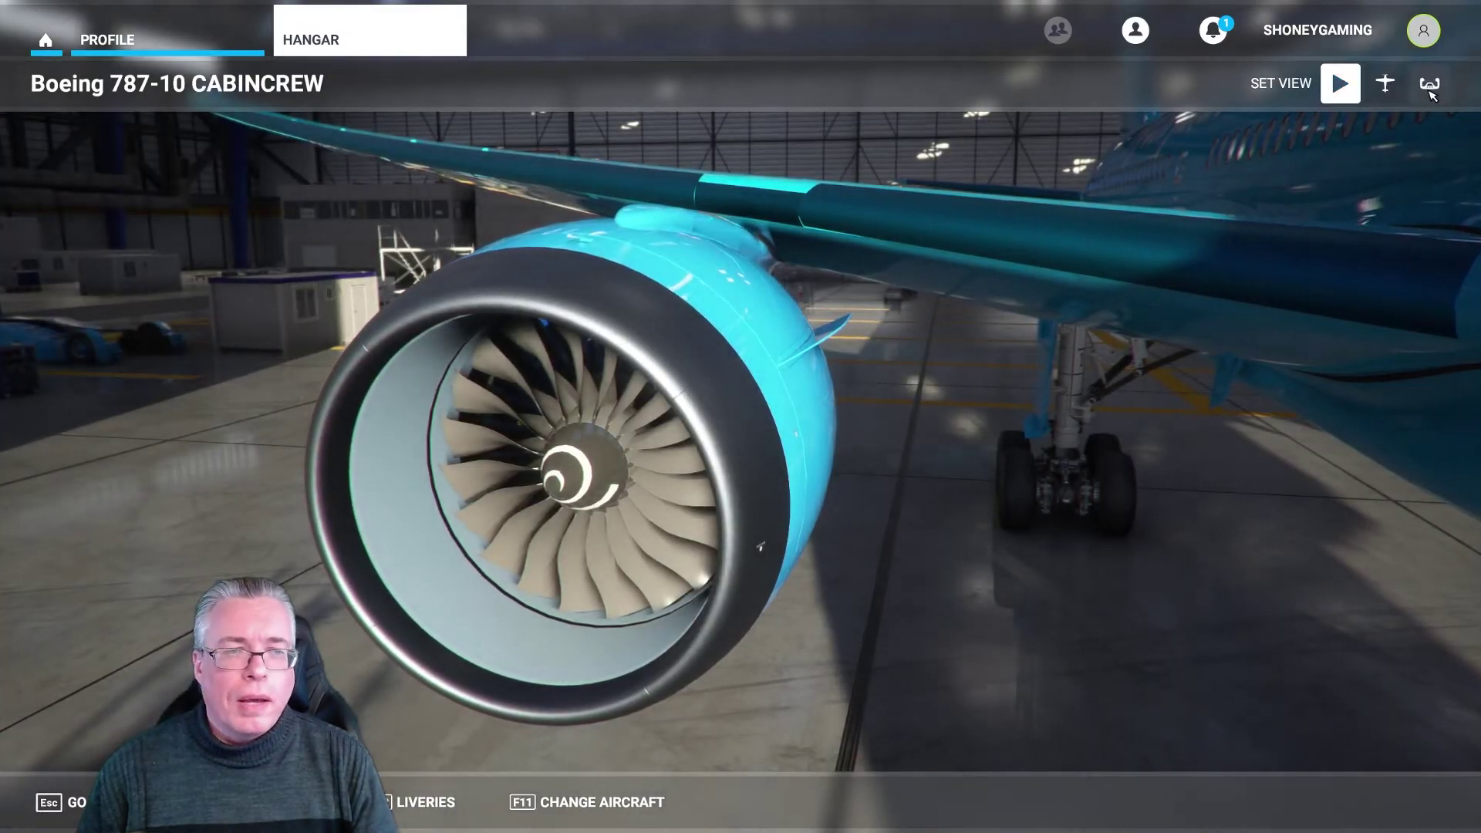
pyautogui.click(1339, 88)
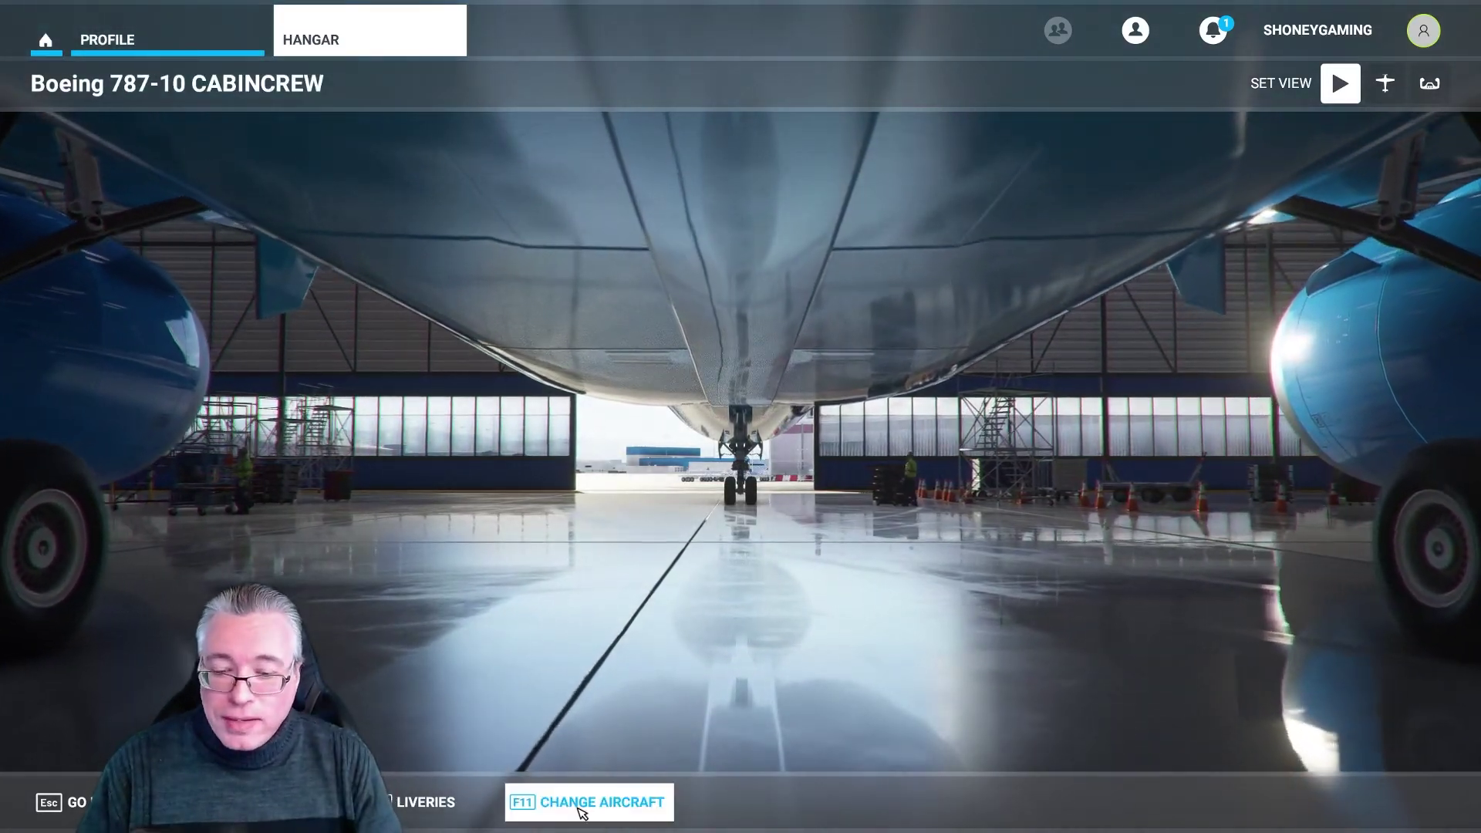
# Switch the hangar aircraft to the Daher TBM 930 from the Turboprops list.
pyautogui.click(580, 806)
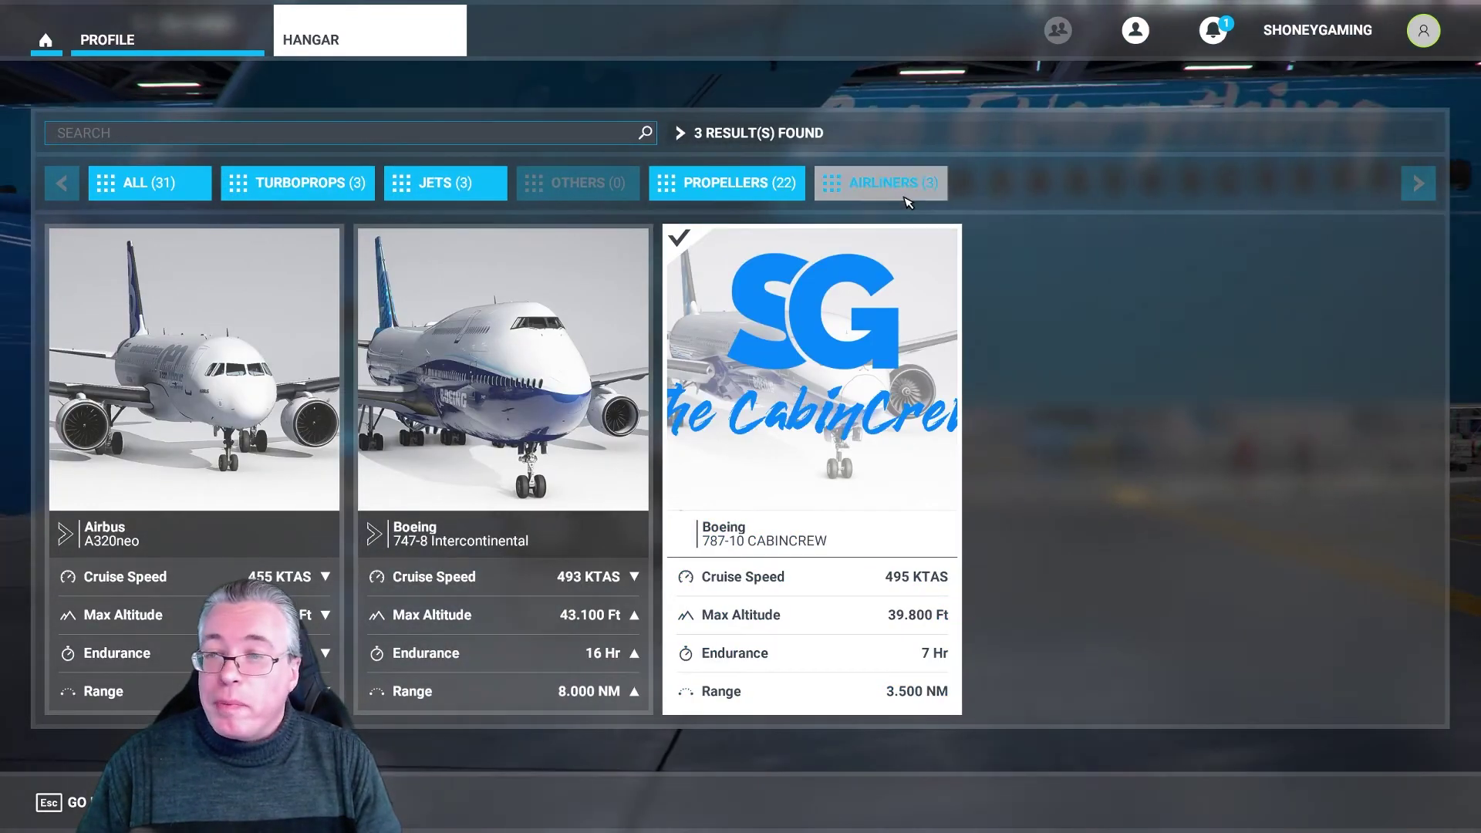
pyautogui.click(391, 183)
pyautogui.click(301, 185)
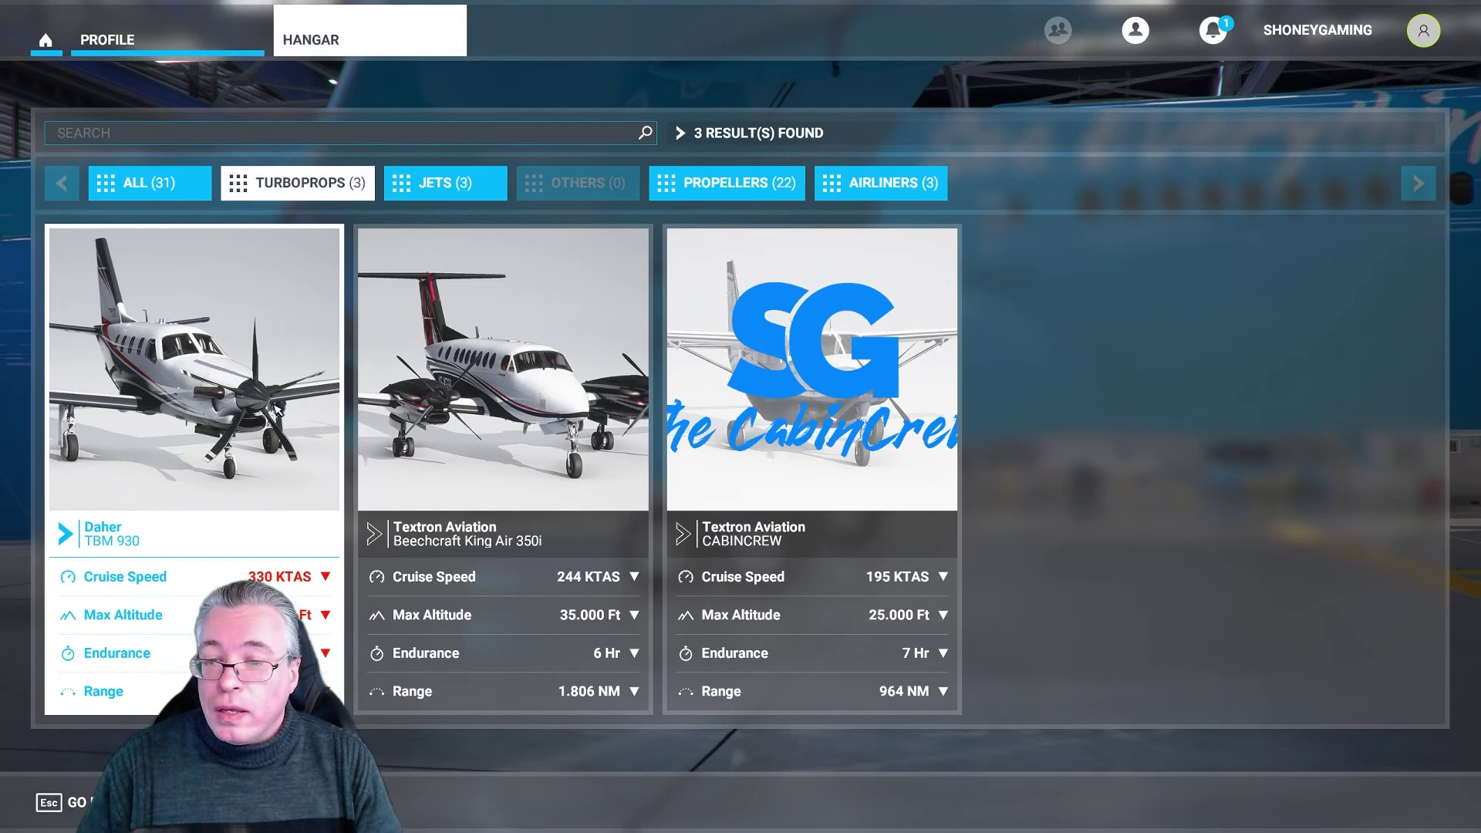
pyautogui.click(196, 397)
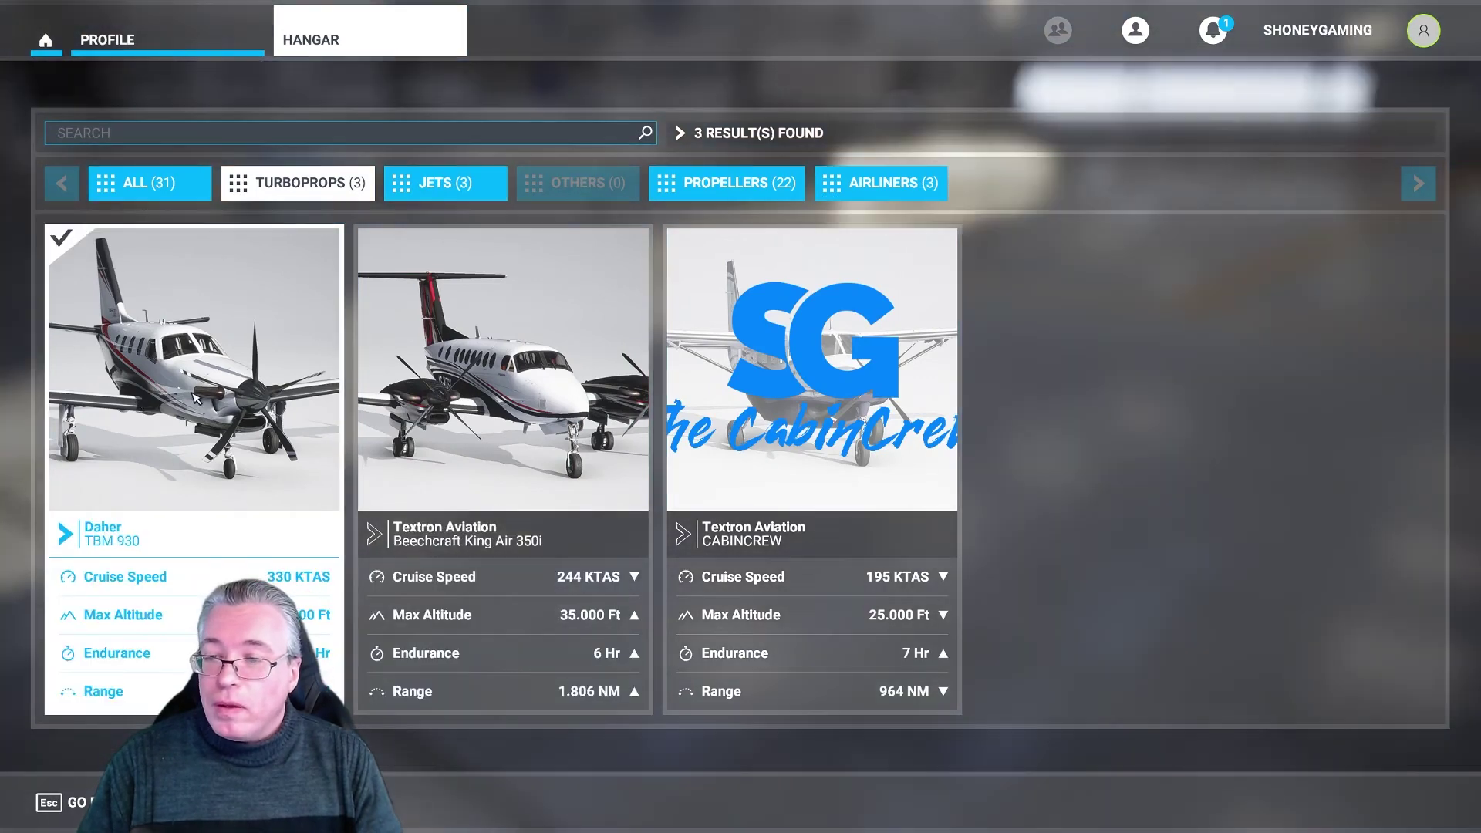
pyautogui.click(135, 711)
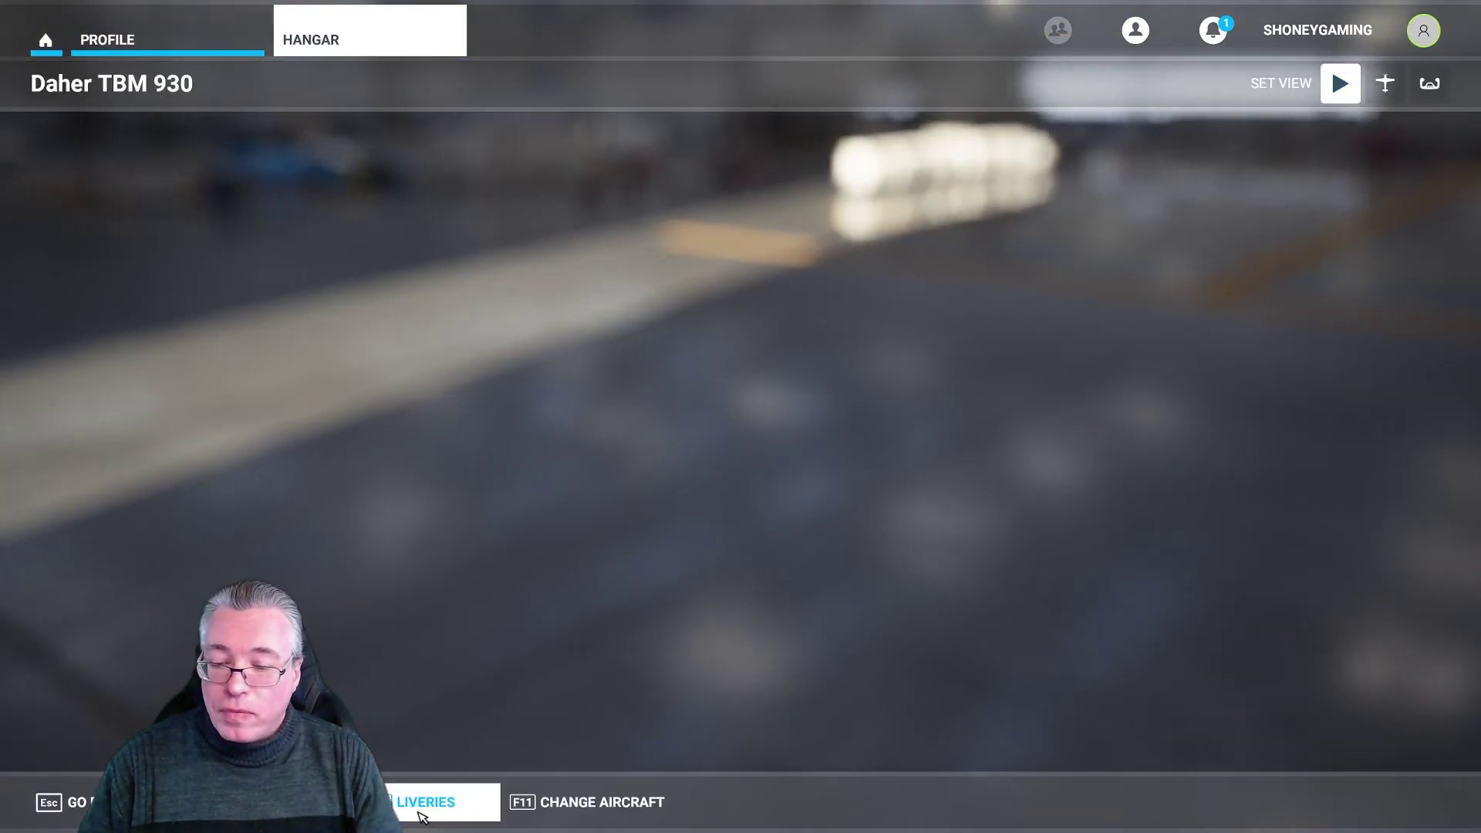
# Apply the CABINCREW livery to the TBM 930.
pyautogui.click(423, 802)
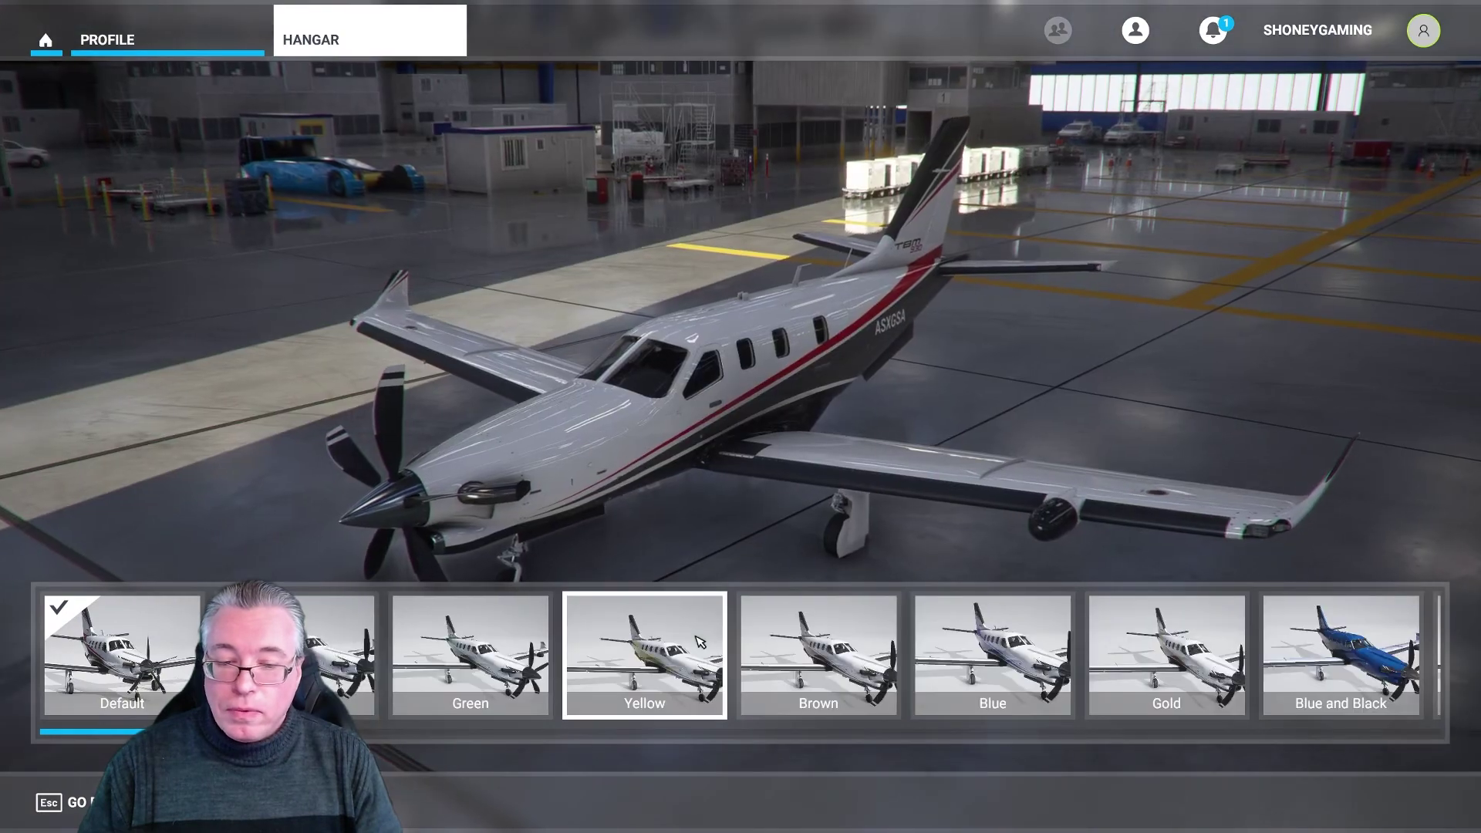
pyautogui.scroll(-3, 698, 640)
pyautogui.scroll(-10, 698, 640)
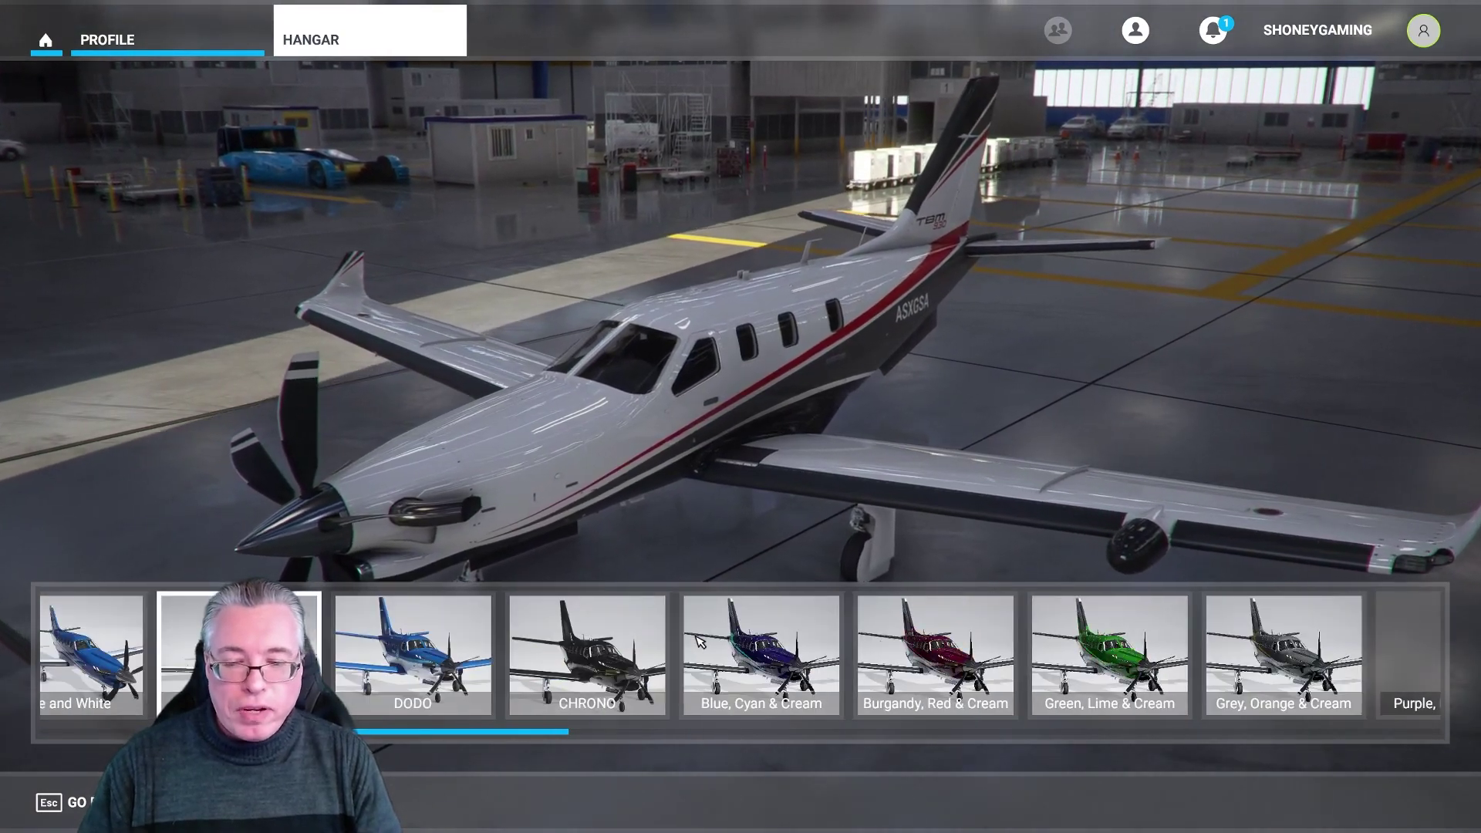
pyautogui.scroll(-10, 698, 640)
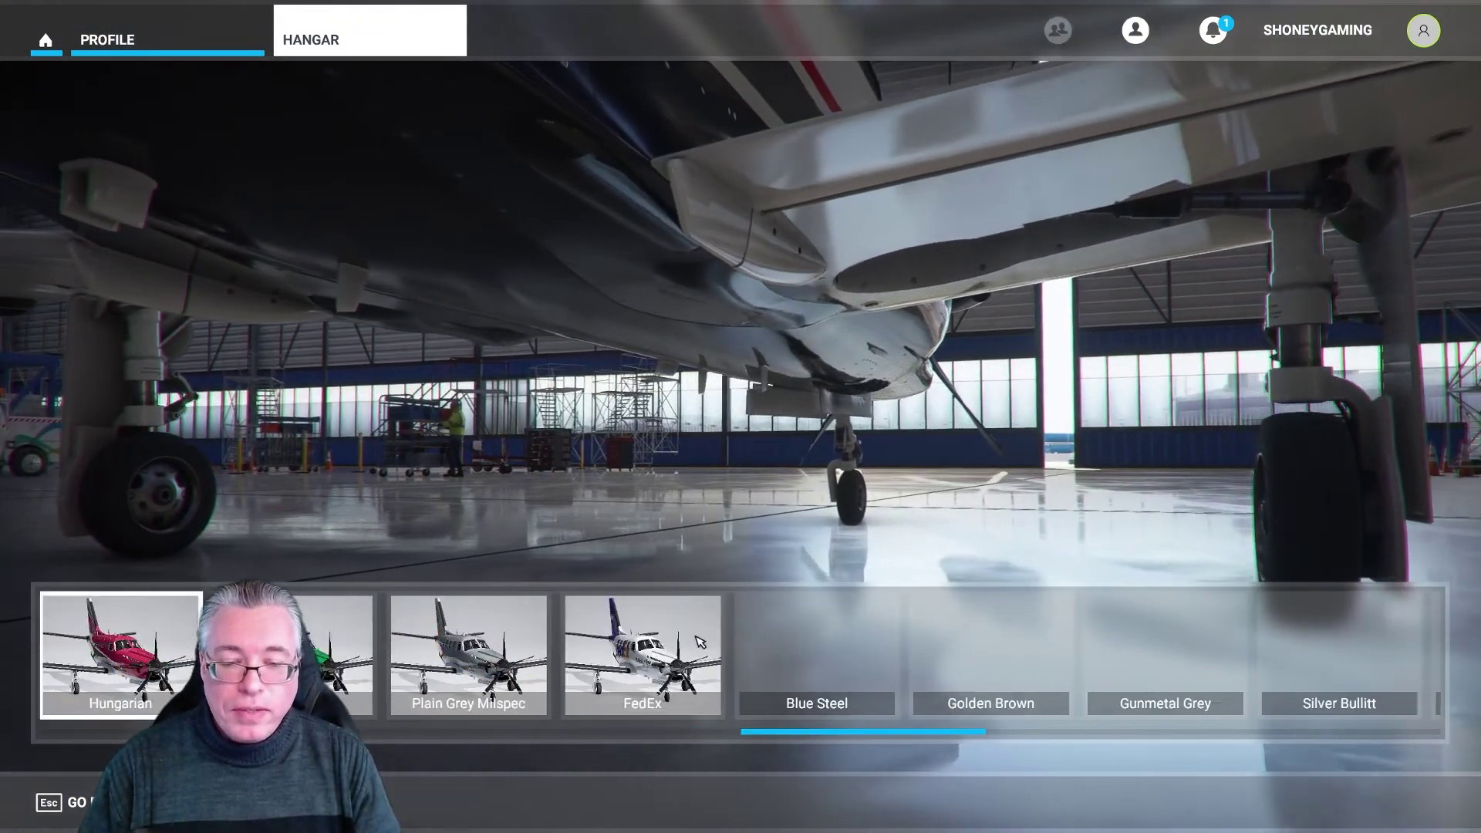
pyautogui.scroll(-3, 698, 641)
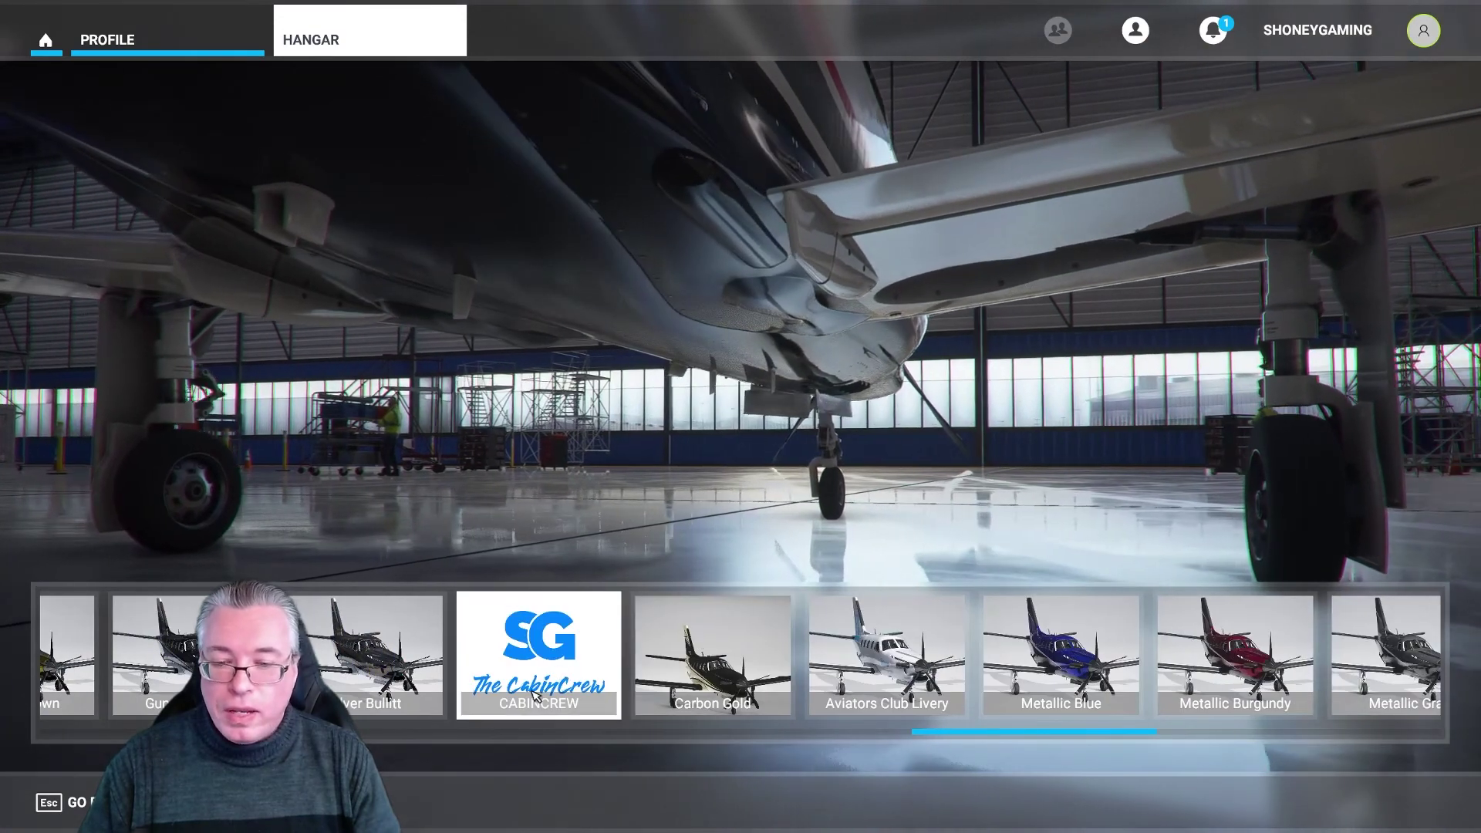
pyautogui.click(538, 656)
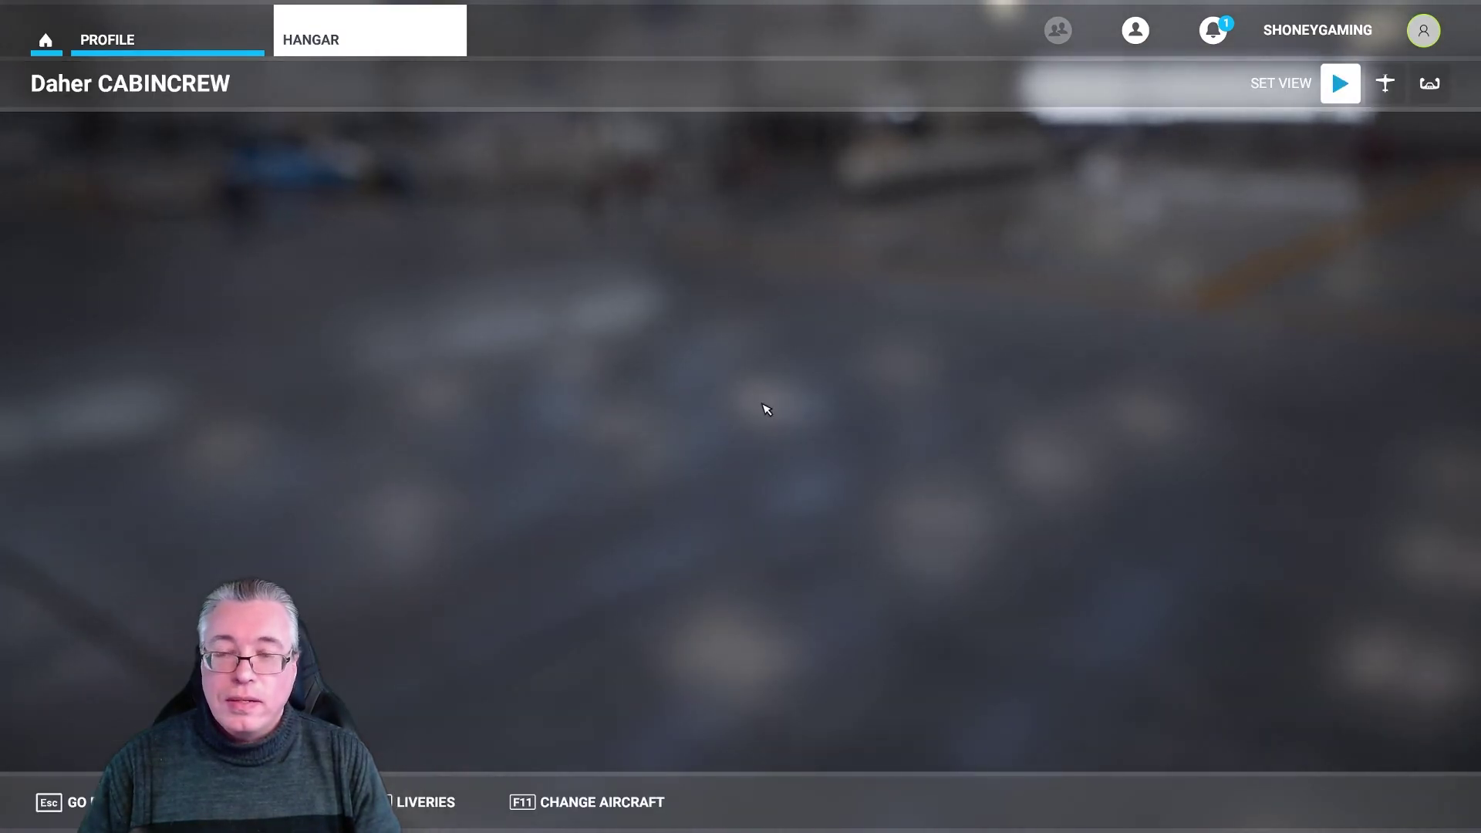
pyautogui.click(1387, 85)
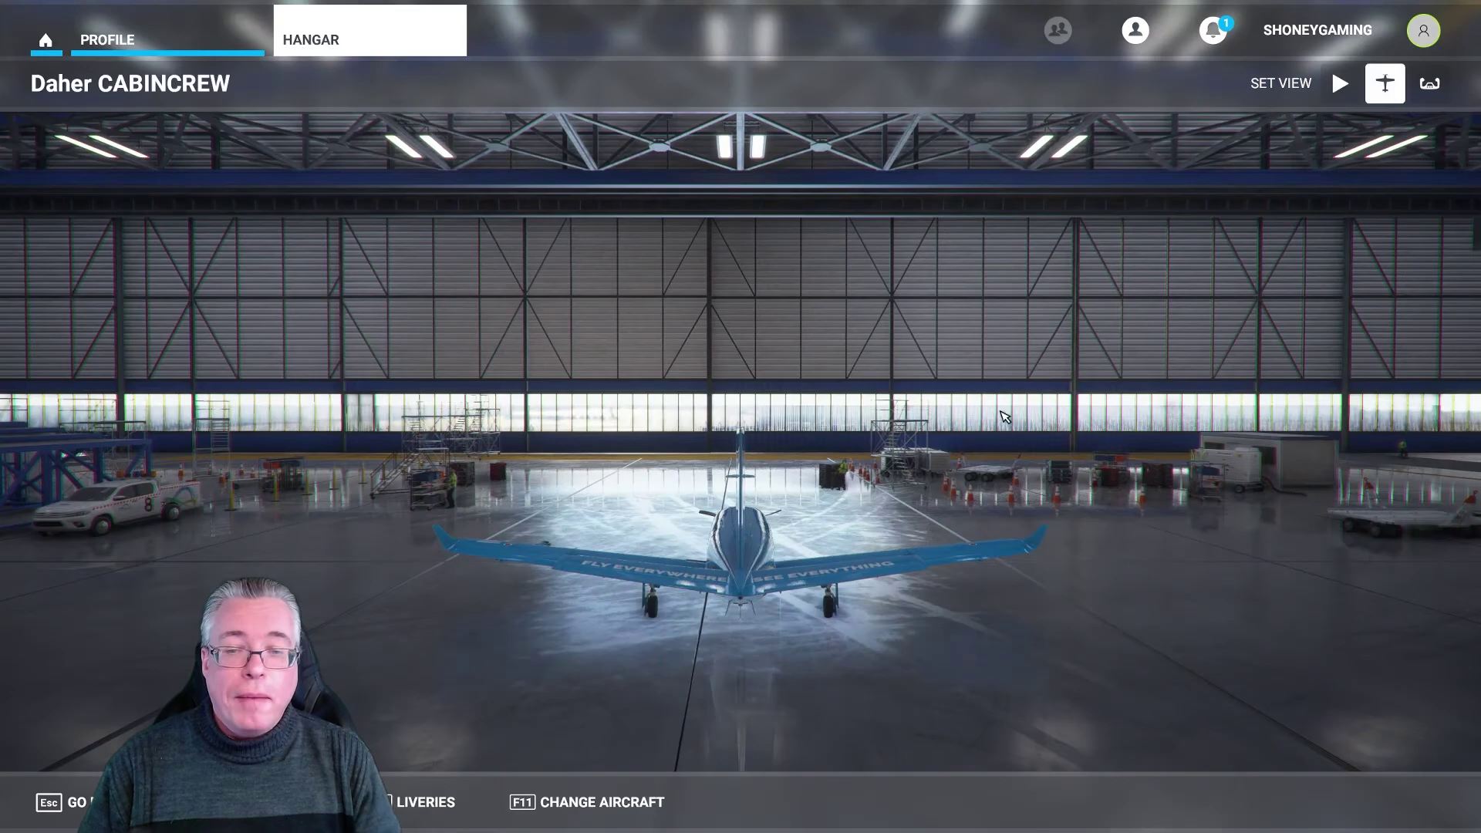
pyautogui.moveTo(1002, 417); pyautogui.dragTo(1238, 564)
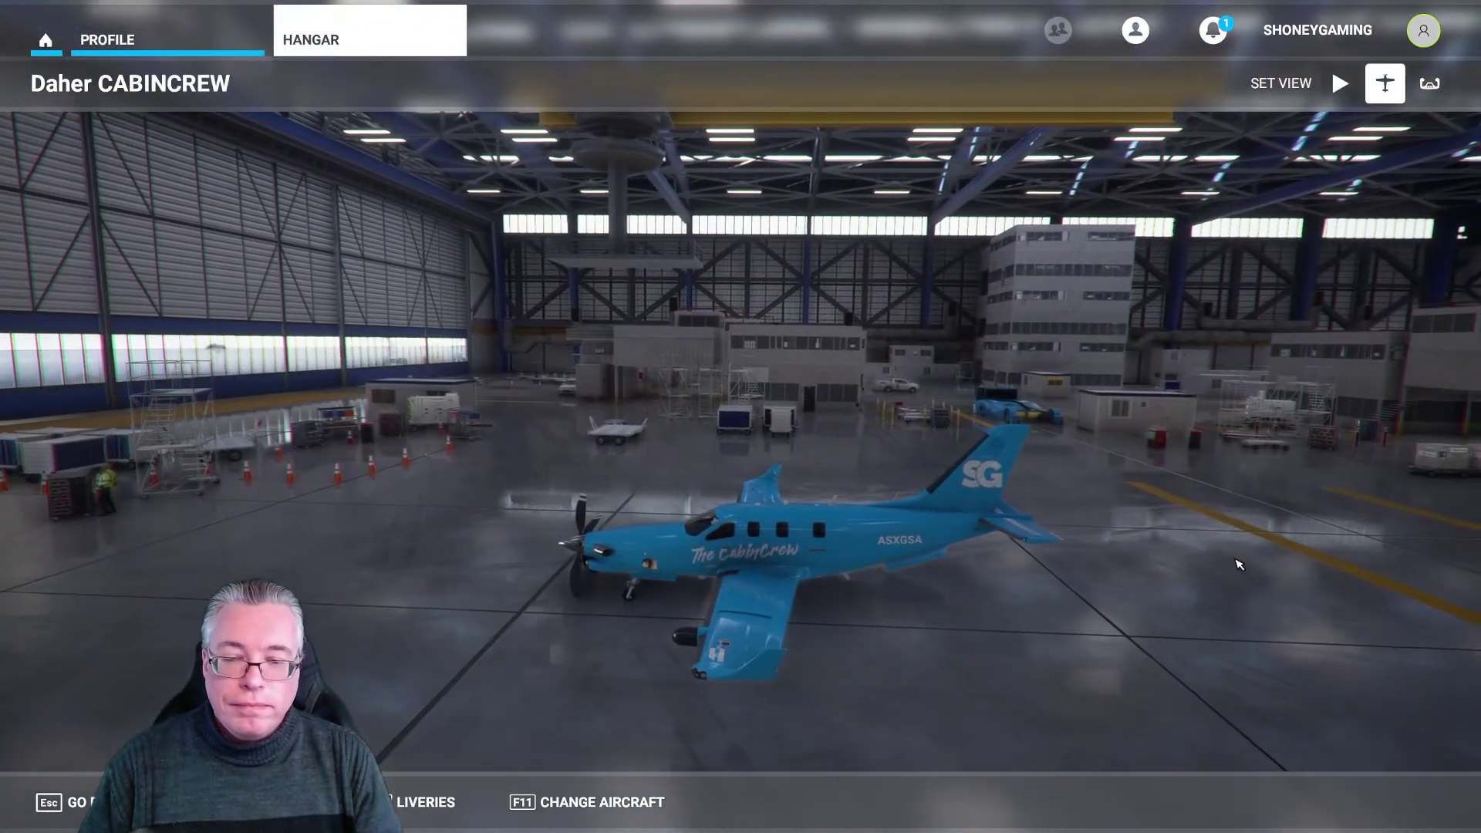